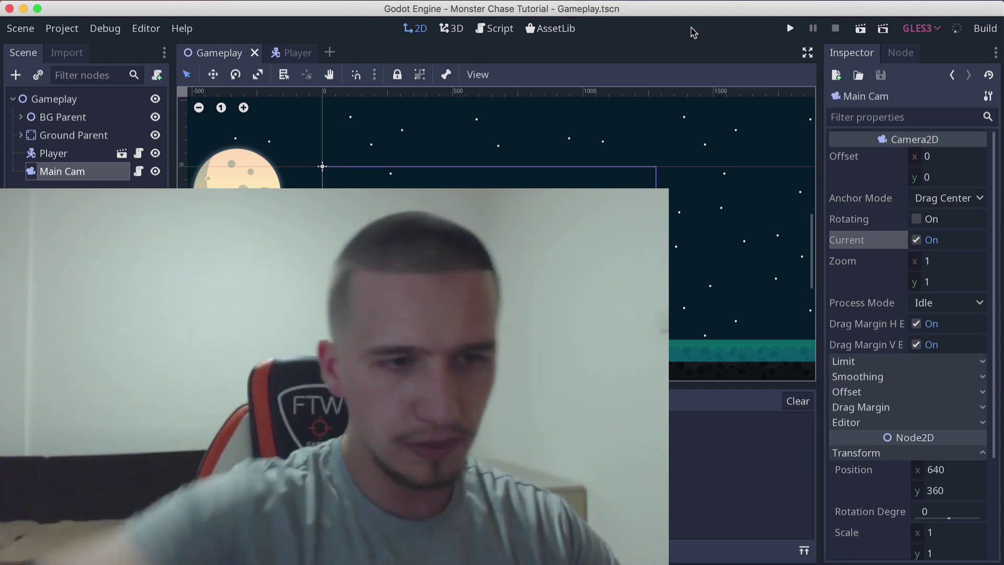
Open a fresh empty scene tab next to the Gameplay and Player tabs.
scroll(513, 204, down, 1)
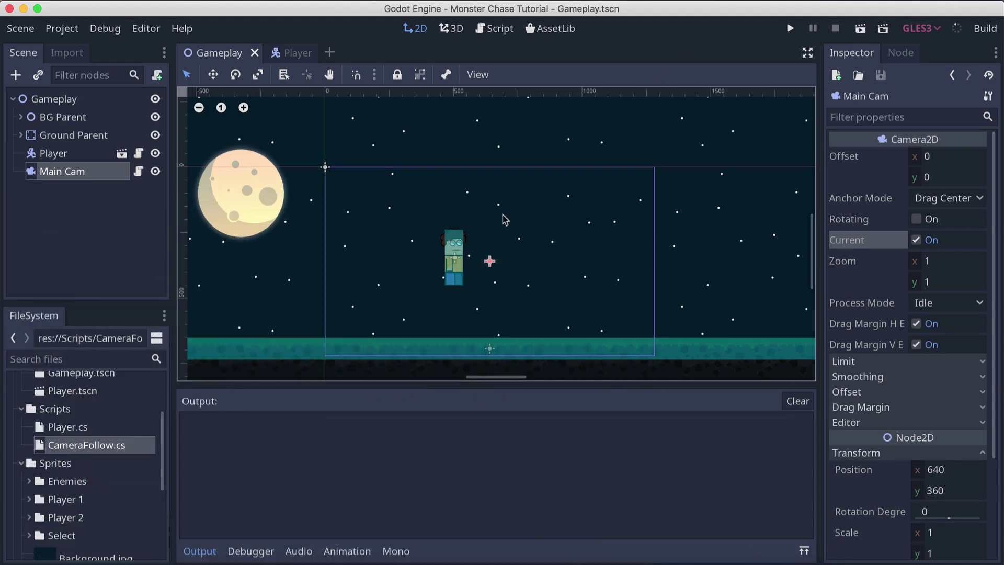
scroll(484, 262, down, 2)
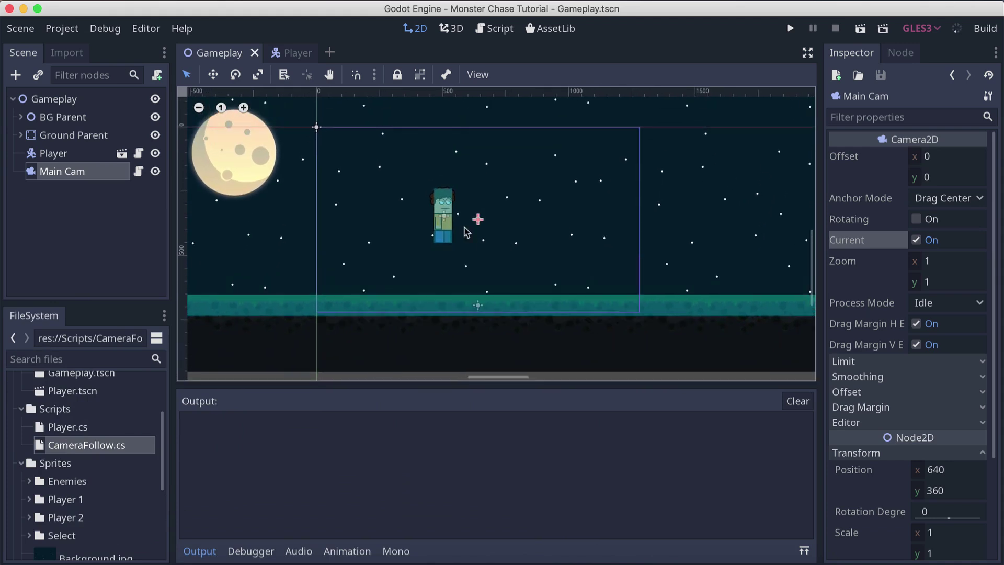
click(330, 53)
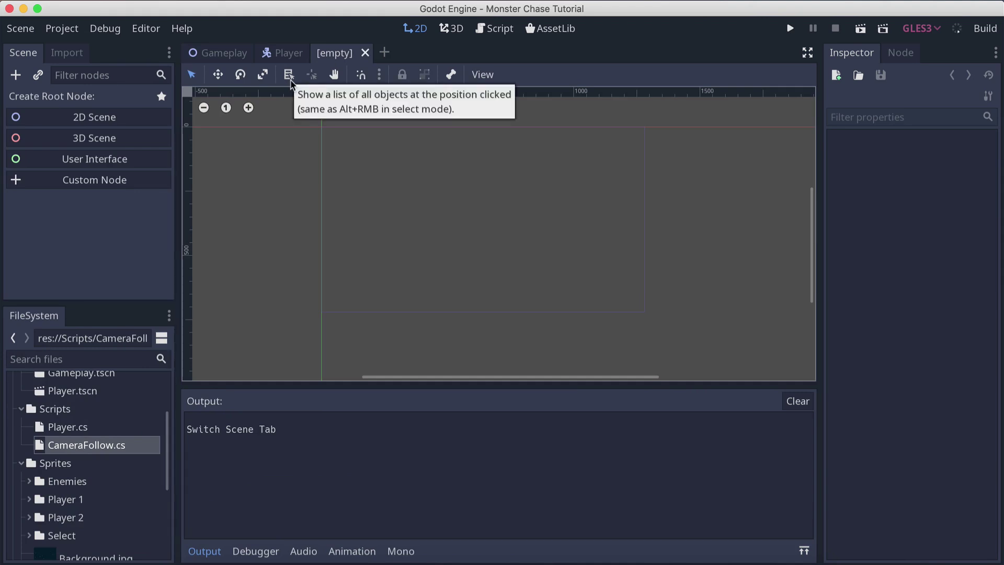
Create a 2D scene and name its root node Green Zombie.
click(105, 118)
double_click(63, 102)
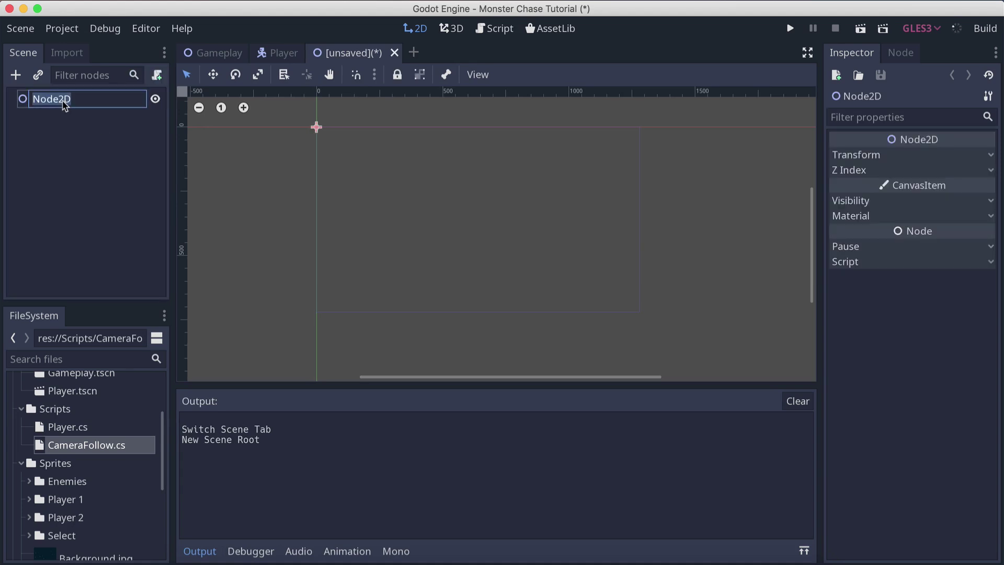
text(Red Zombie)
key(Return)
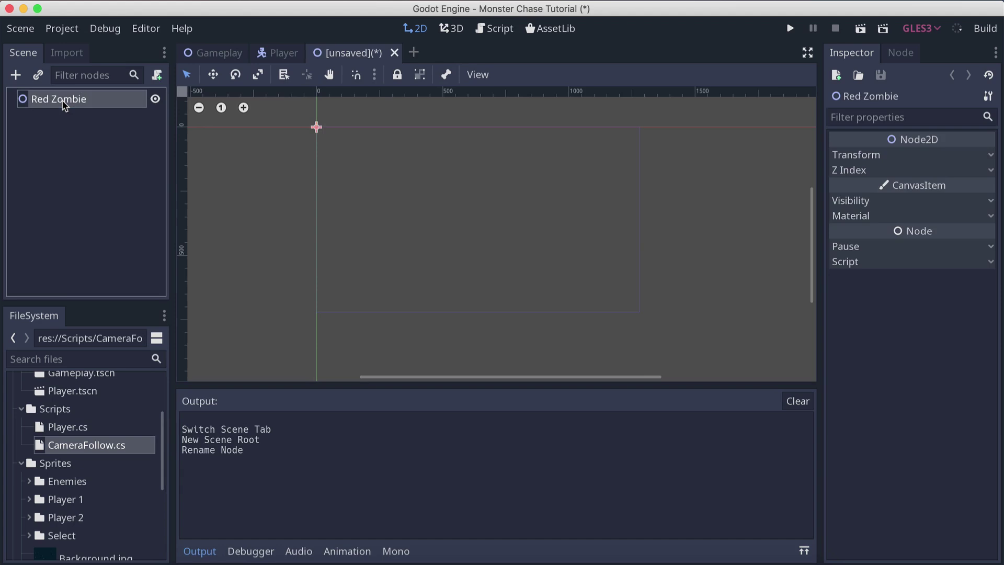
double_click(61, 103)
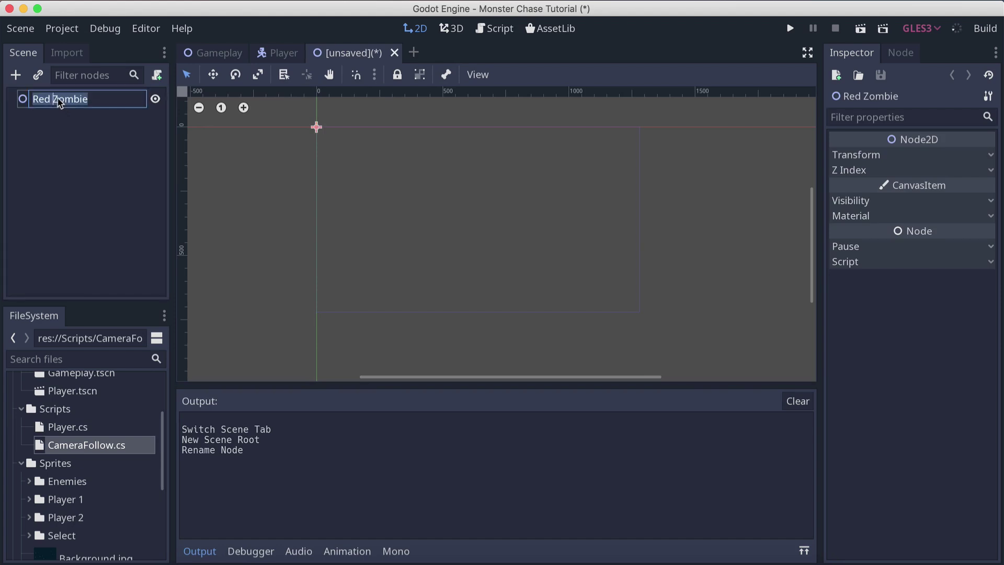
click(59, 99)
key(BackSpace)
key(BackSpace)
key(BackSpace)
text(Green)
key(Return)
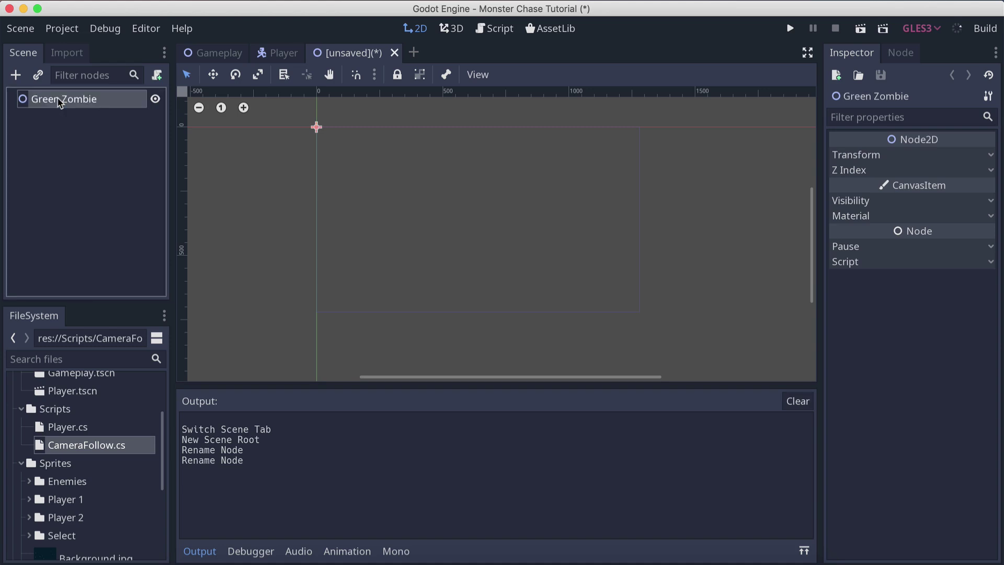
Change the root's type to KinematicBody2D and save the scene as Green Zombie.tscn.
right_click(93, 103)
click(140, 208)
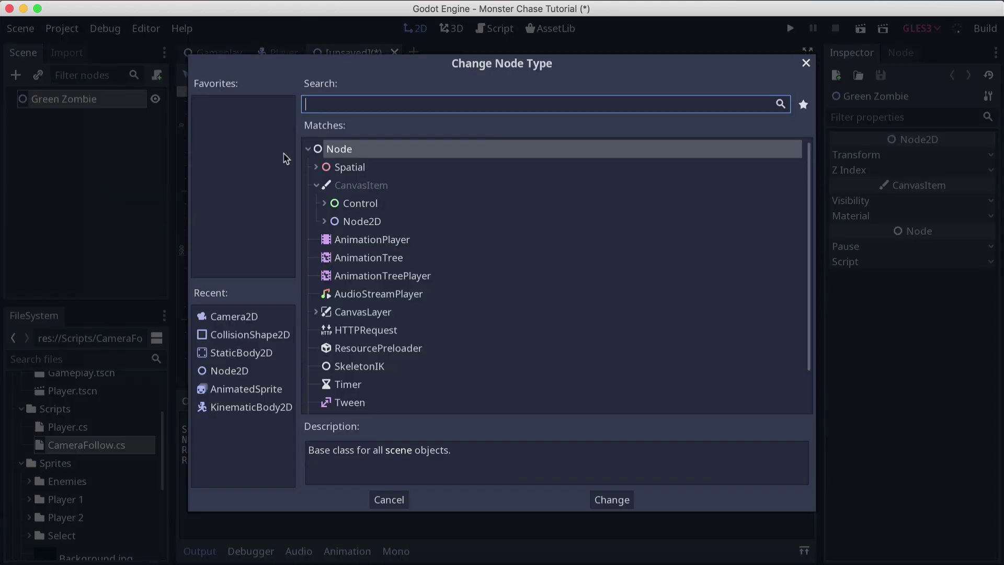
text(kinema)
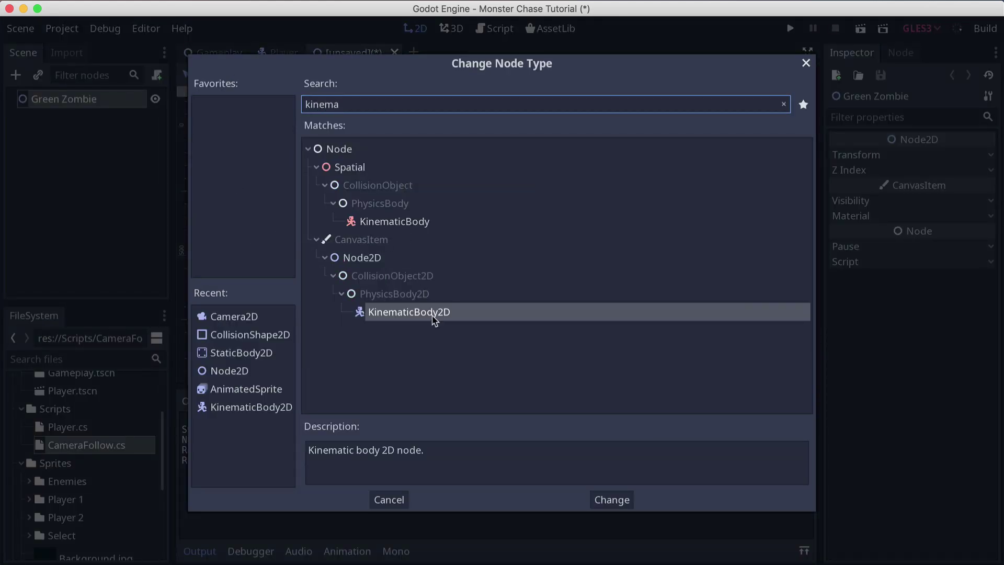
double_click(434, 316)
key(super+s)
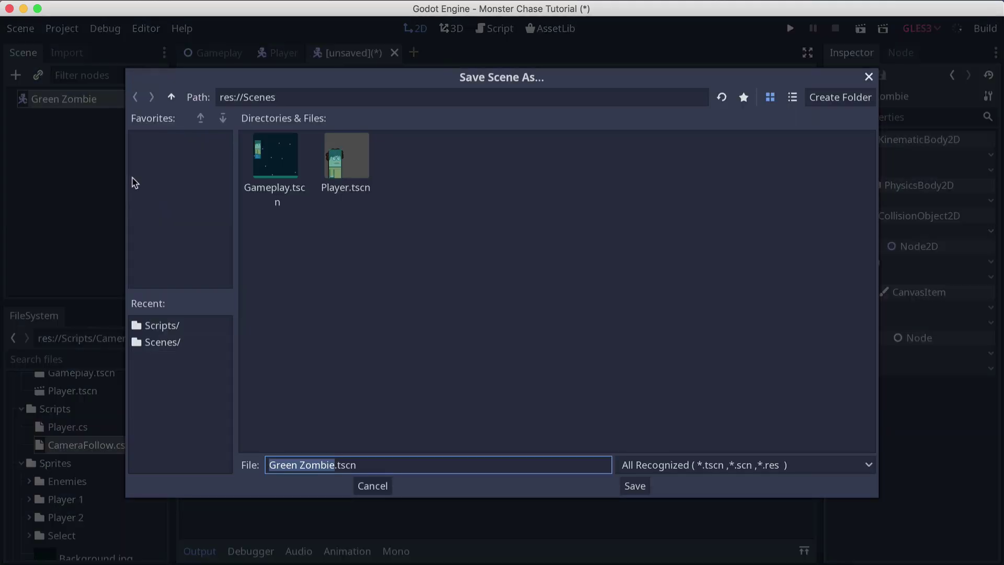
click(633, 485)
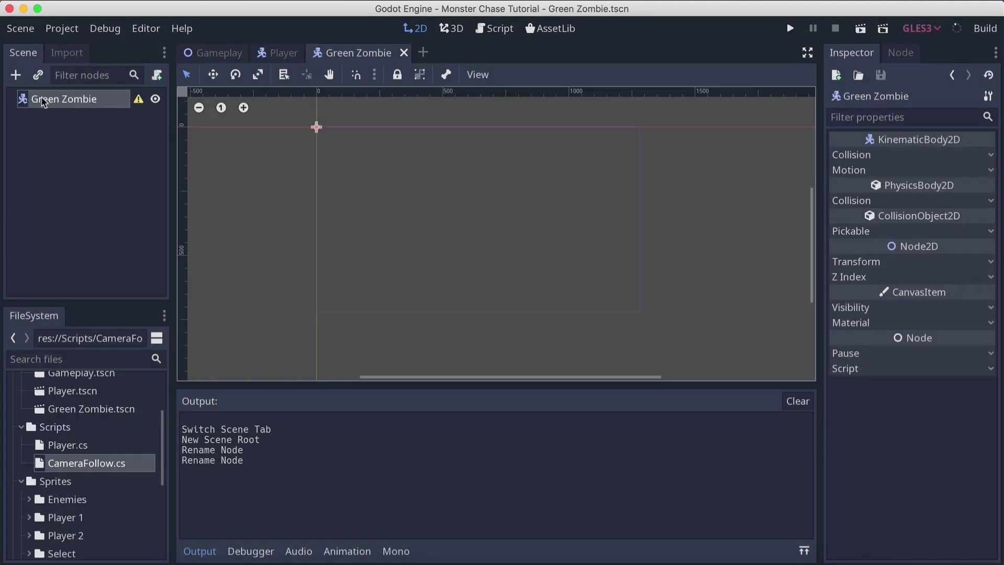
key(super+a)
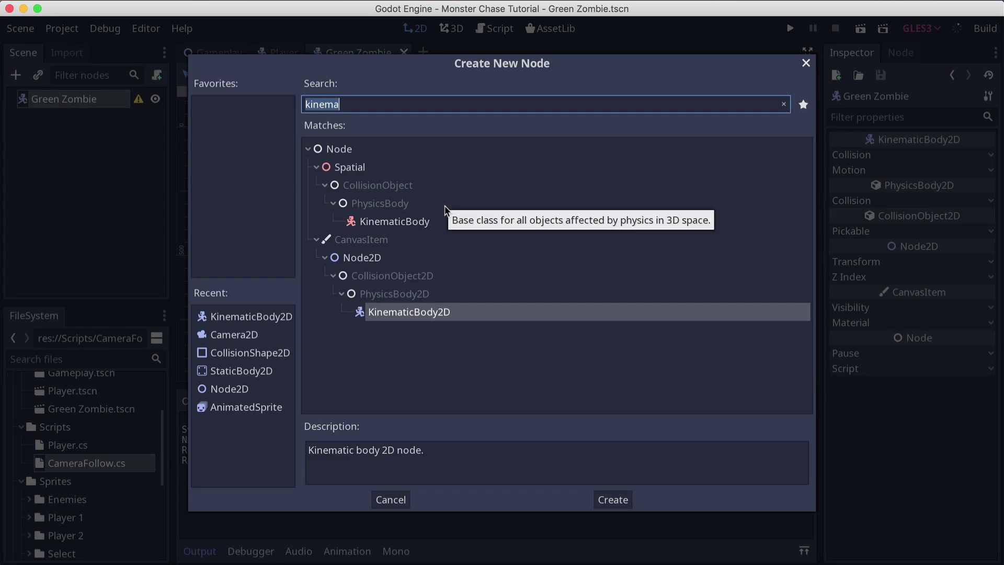
Add an AnimatedSprite child under Green Zombie and rename it Animation.
text(animateds)
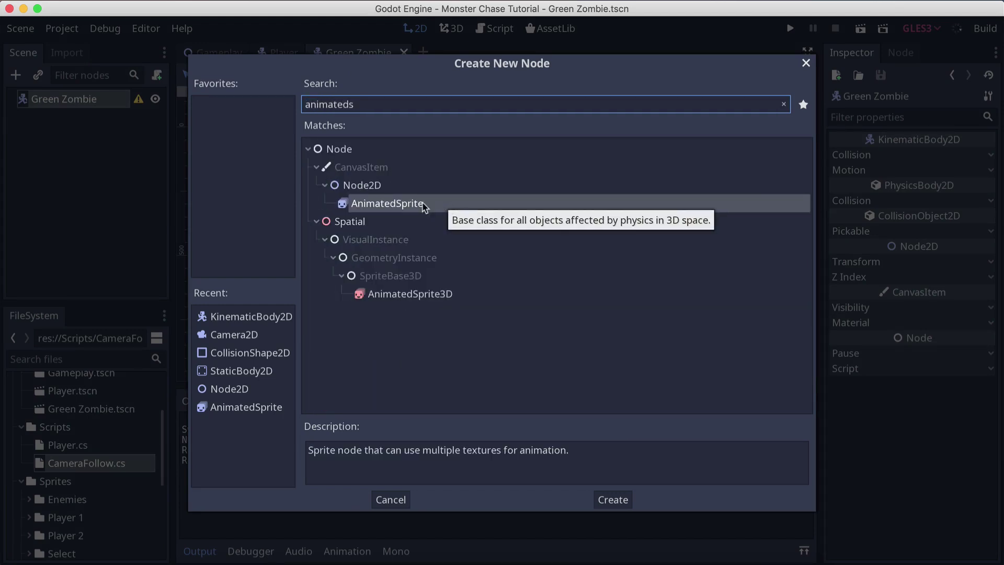
double_click(424, 204)
double_click(68, 117)
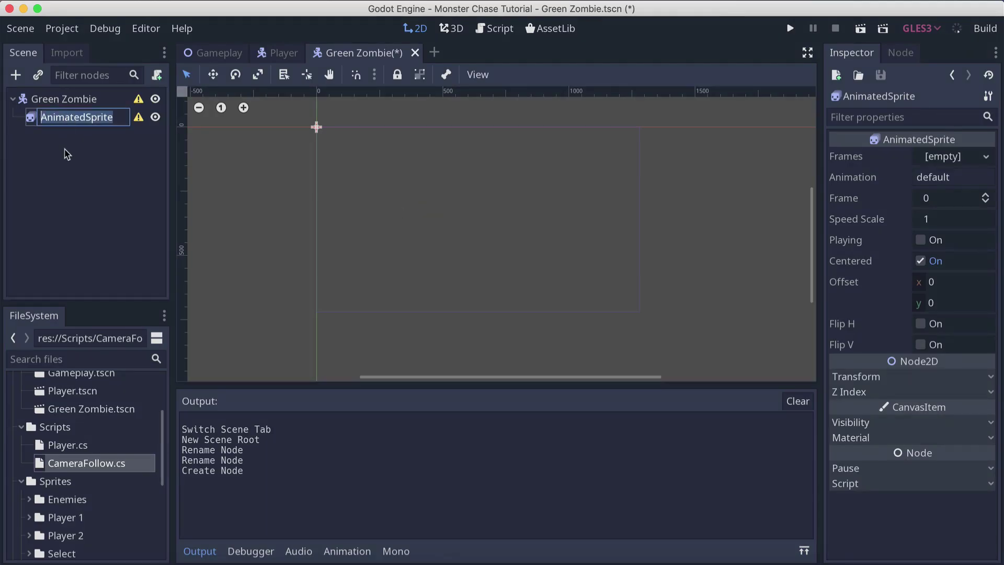
text(Animation)
key(Return)
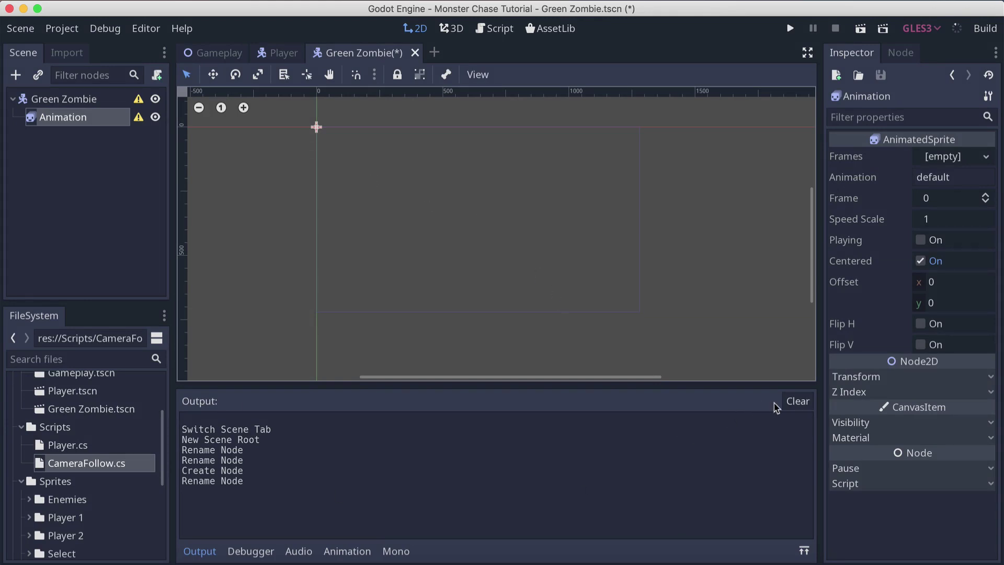
Give the Animation sprite a new SpriteFrames resource and rename its default animation to Walk.
click(355, 551)
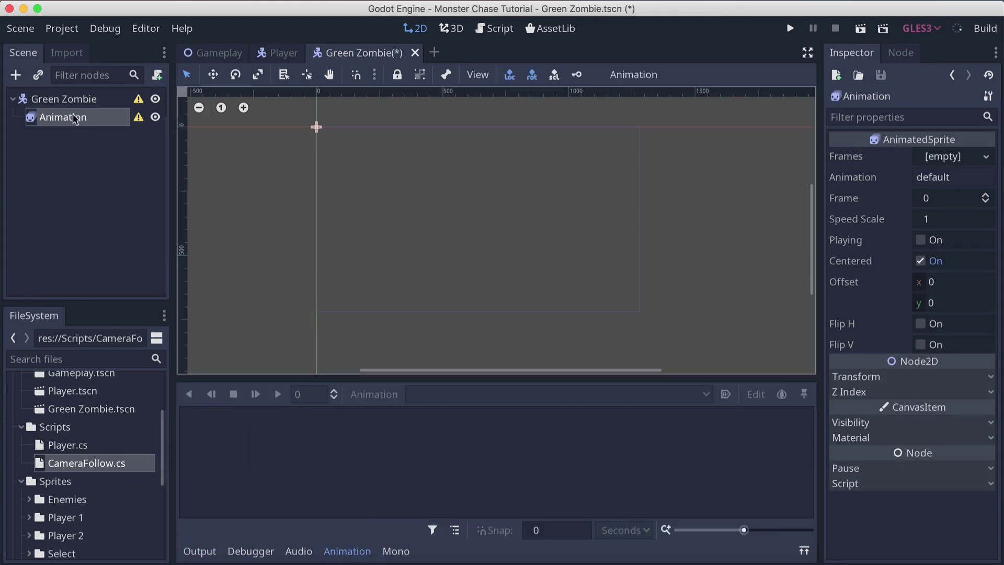
click(940, 156)
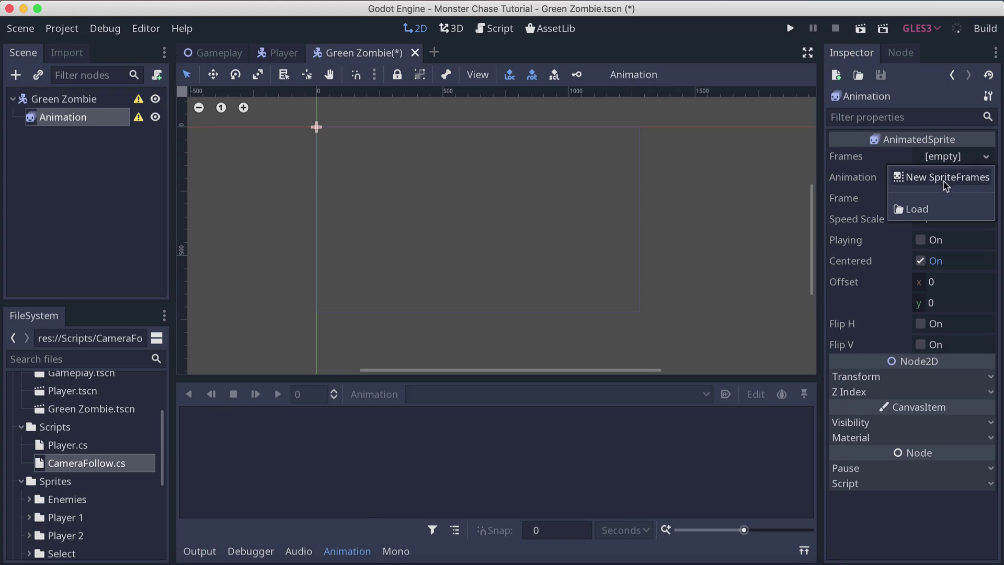
click(944, 179)
click(942, 156)
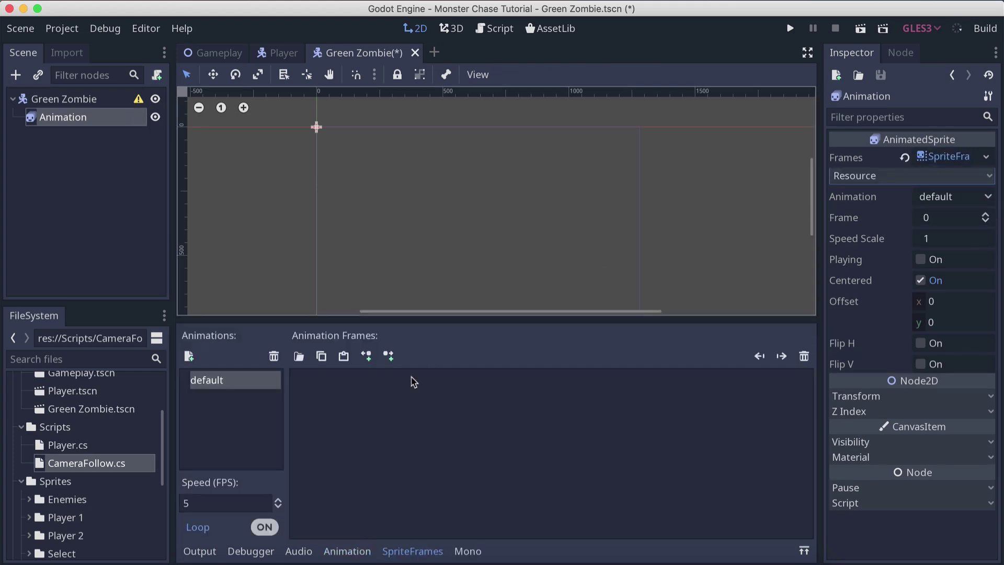
double_click(235, 380)
text(Walk)
key(Return)
Add the seven Zombie Green images from the Enemies folder as Walk frames.
scroll(48, 433, down, 5)
scroll(47, 434, up, 5)
scroll(44, 434, down, 2)
click(29, 434)
scroll(32, 441, down, 1)
click(38, 451)
scroll(45, 458, down, 4)
click(78, 401)
scroll(75, 413, down, 2)
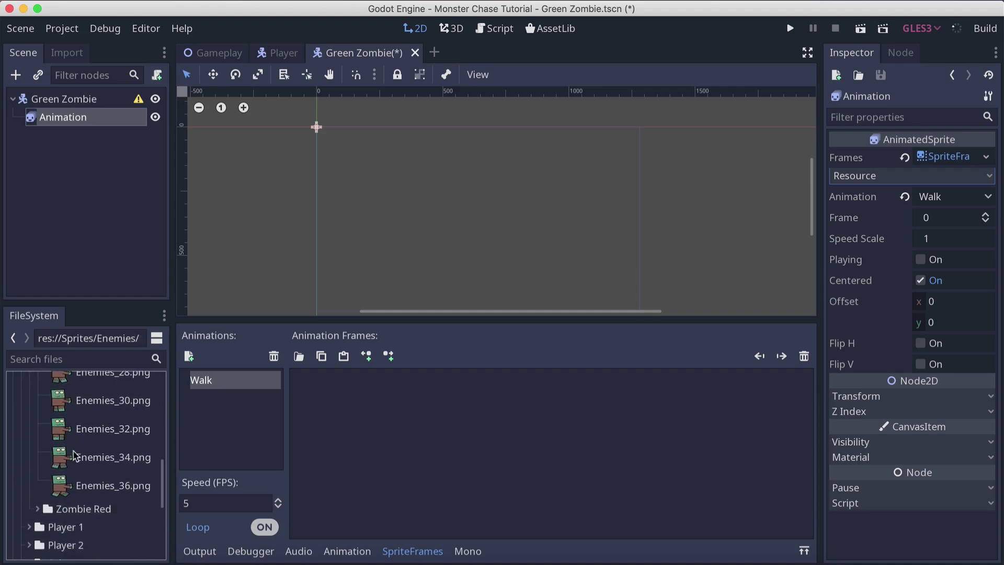
shift+click(73, 478)
scroll(78, 475, up, 4)
drag(76, 474, 413, 460)
scroll(400, 248, up, 2)
scroll(400, 248, up, 5)
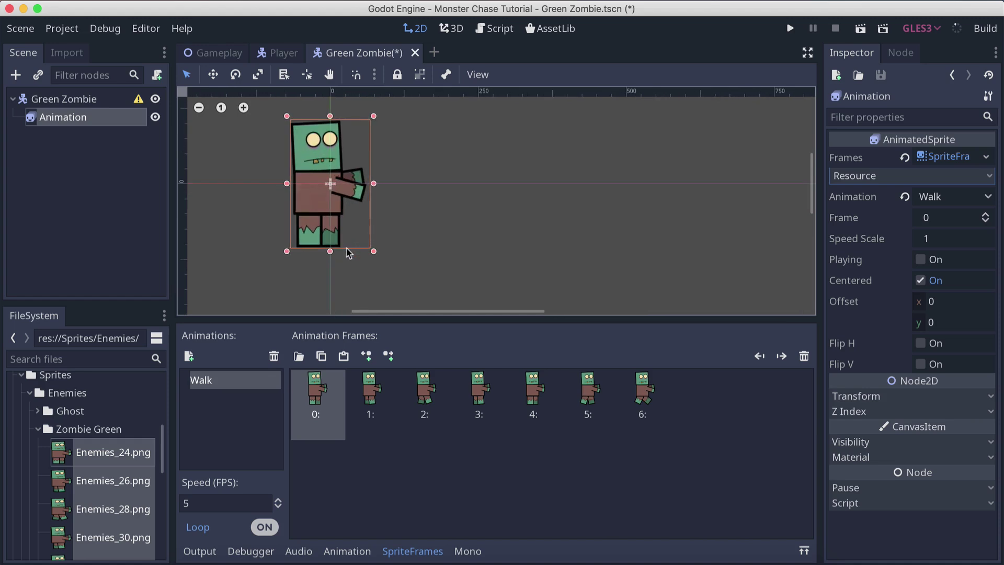
Turn on Playing, set the animation speed to 12 FPS, and save the scene.
click(921, 259)
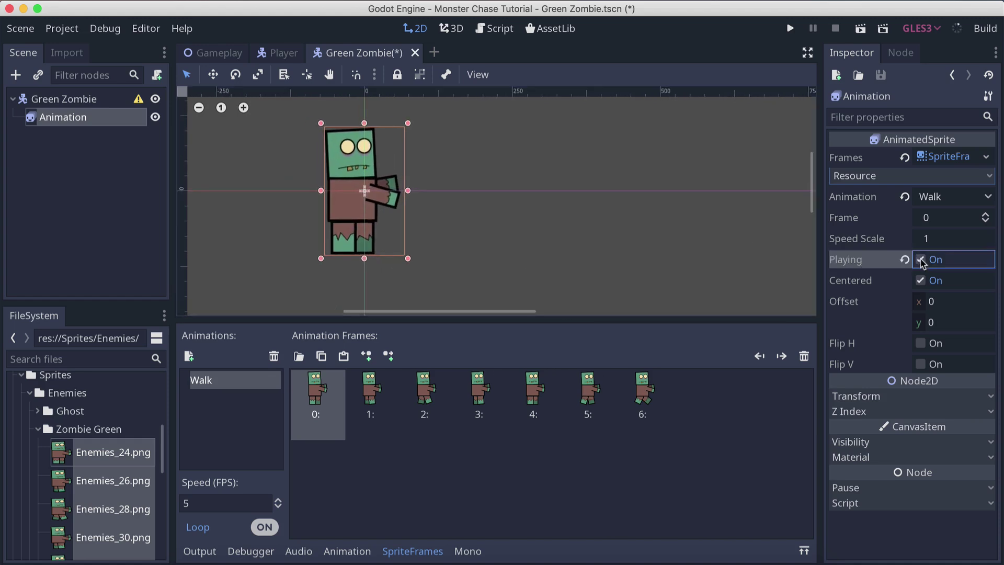
click(239, 498)
text(12)
key(Return)
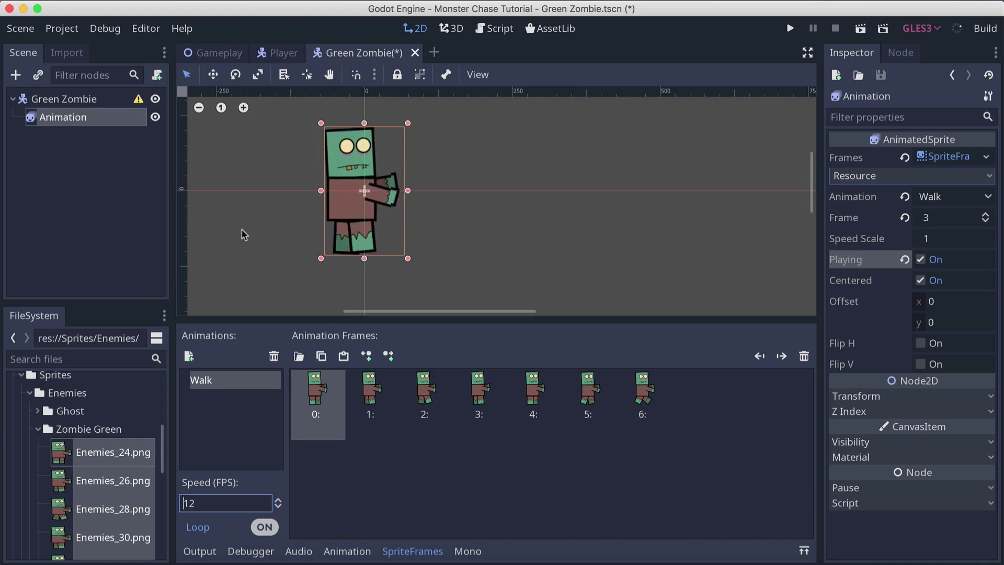
key(super+s)
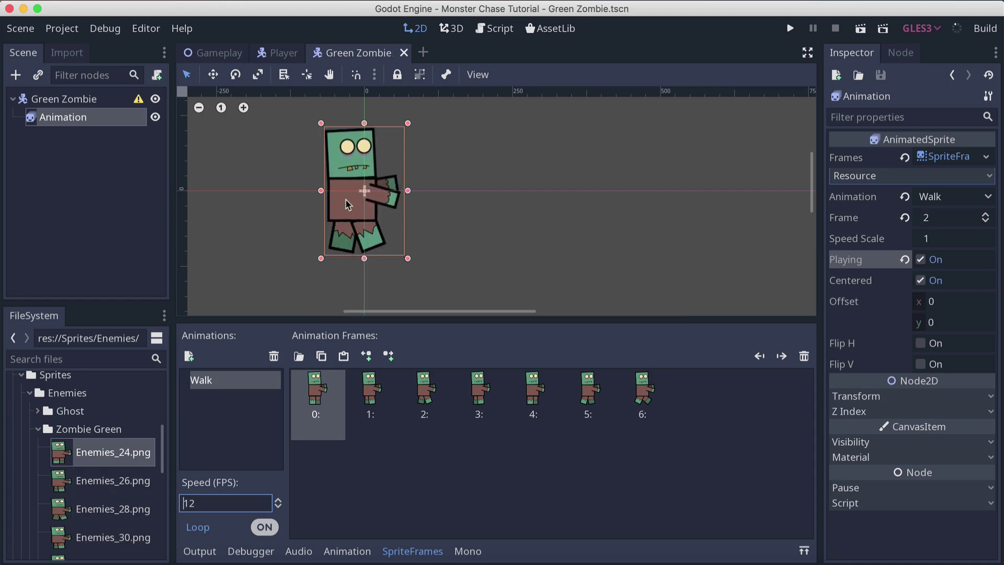
Add a CollisionShape2D child with a new RectangleShape2D, then position and widen it.
right_click(68, 99)
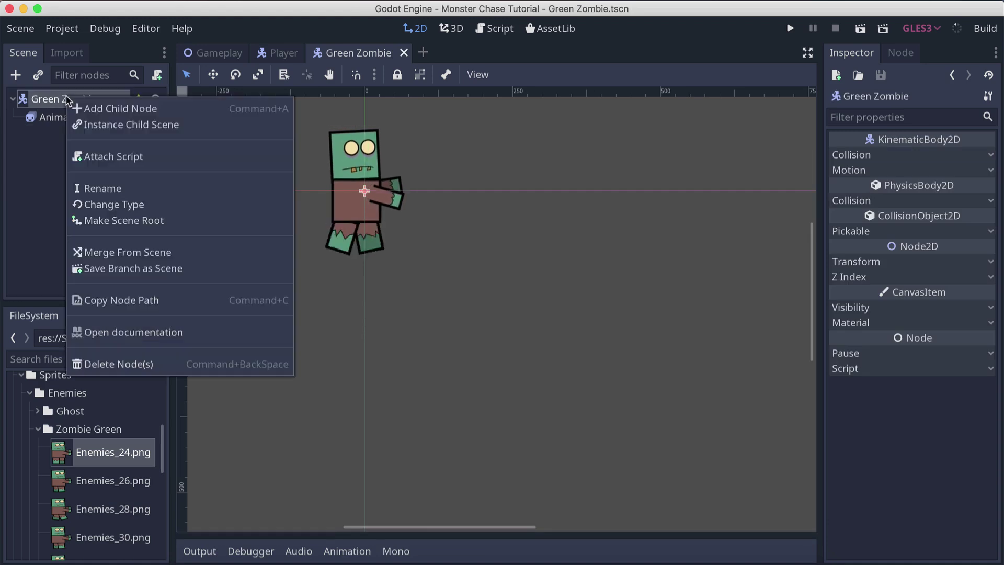
click(82, 109)
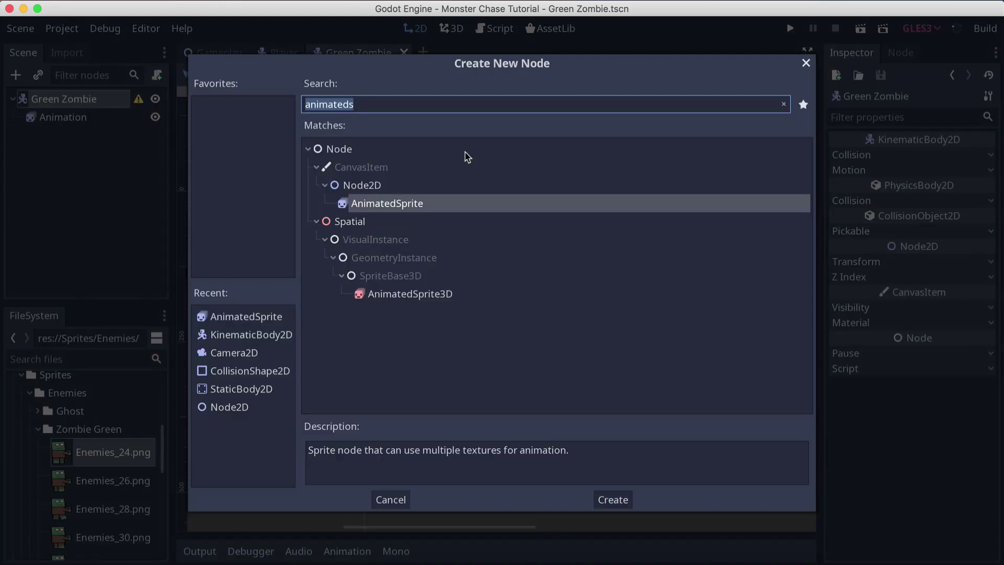
text(collision)
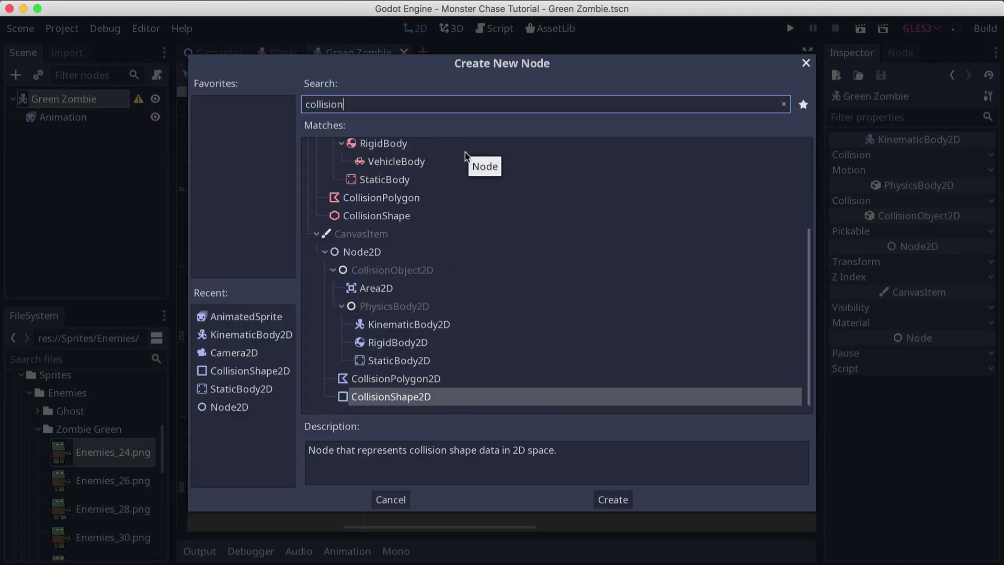
double_click(419, 397)
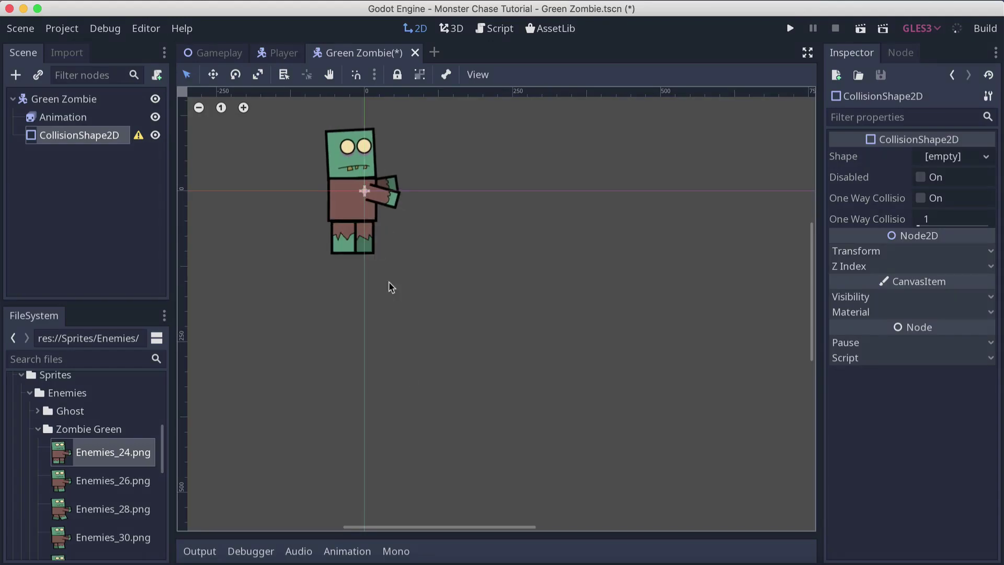
click(964, 156)
click(896, 273)
scroll(387, 202, up, 4)
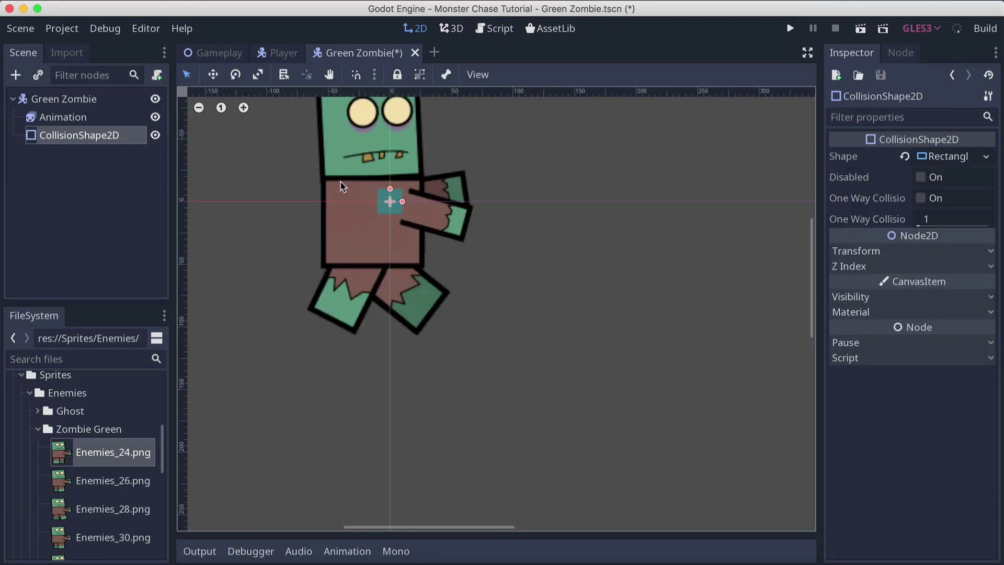
drag(384, 199, 412, 202)
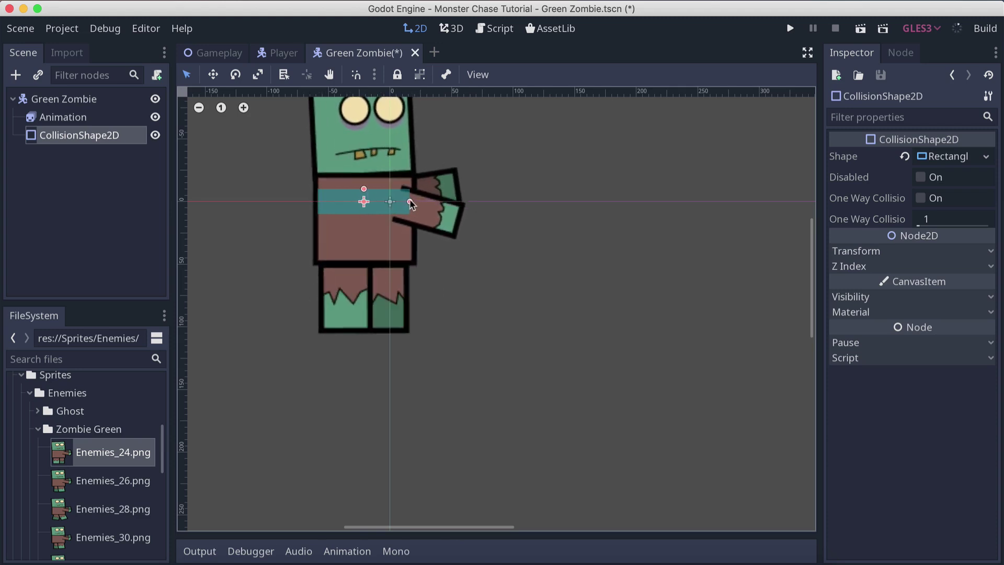
Turn off the Animation's Playing, stretch the rectangle up over the body, and save.
click(63, 117)
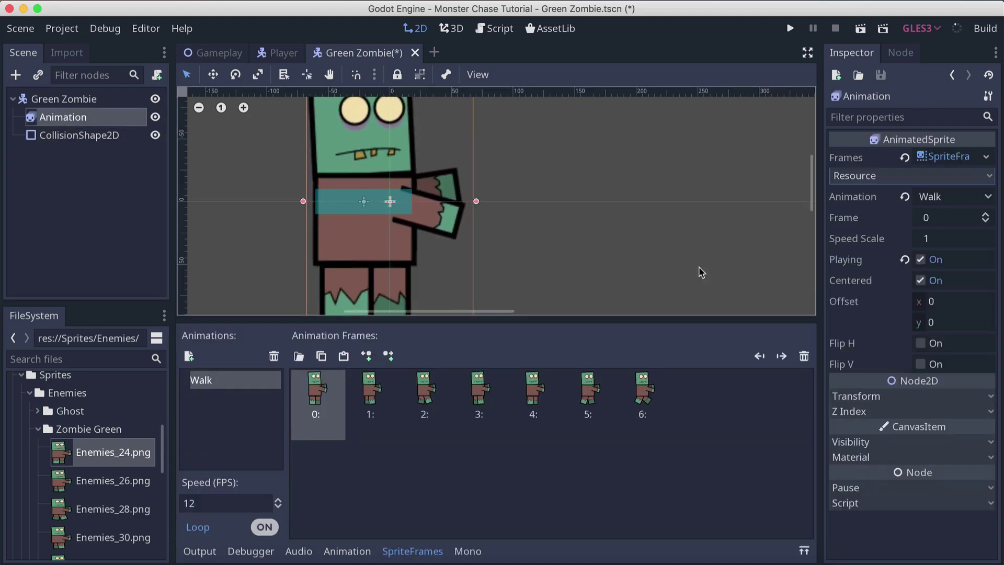
click(920, 260)
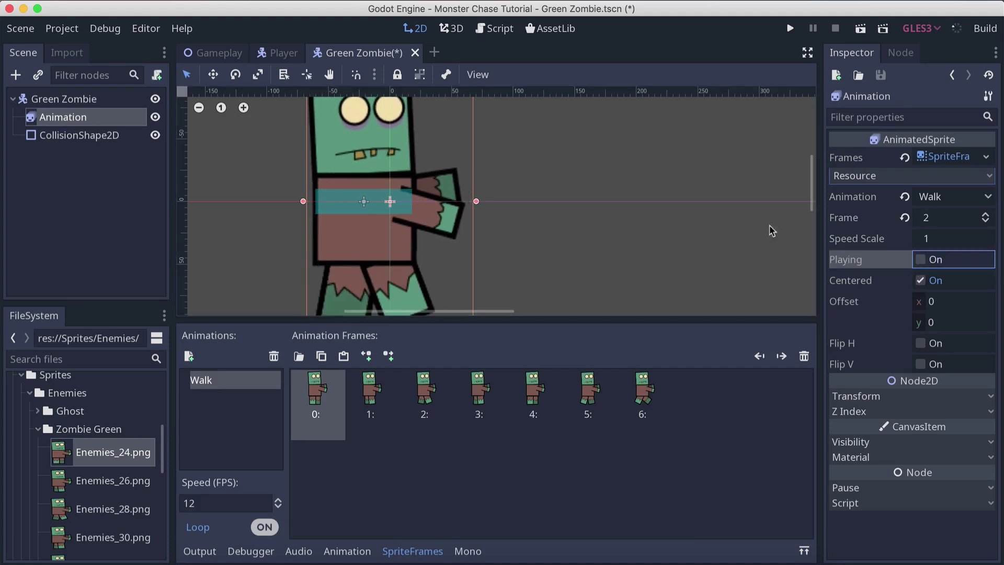
scroll(426, 191, down, 1)
click(105, 135)
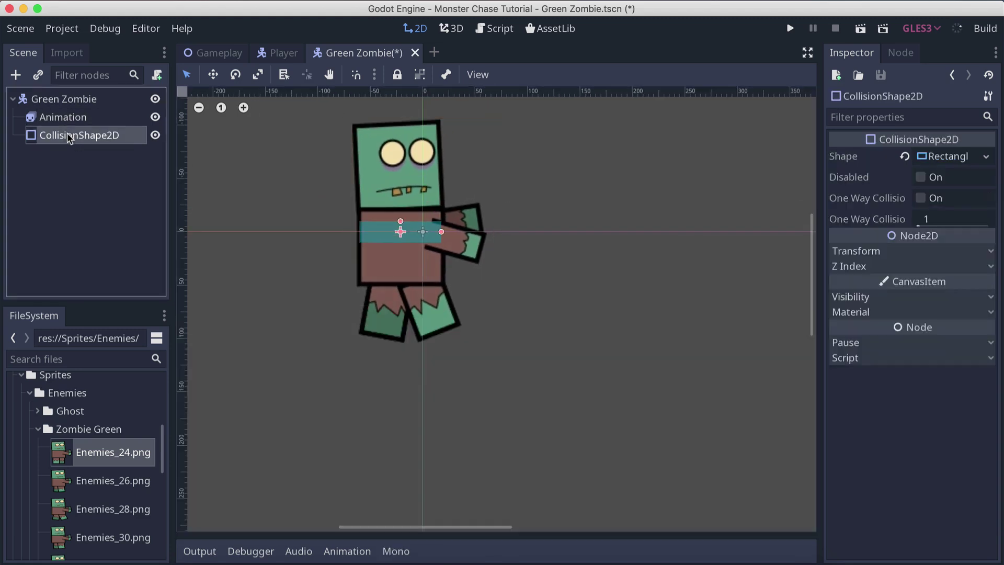
drag(402, 221, 403, 123)
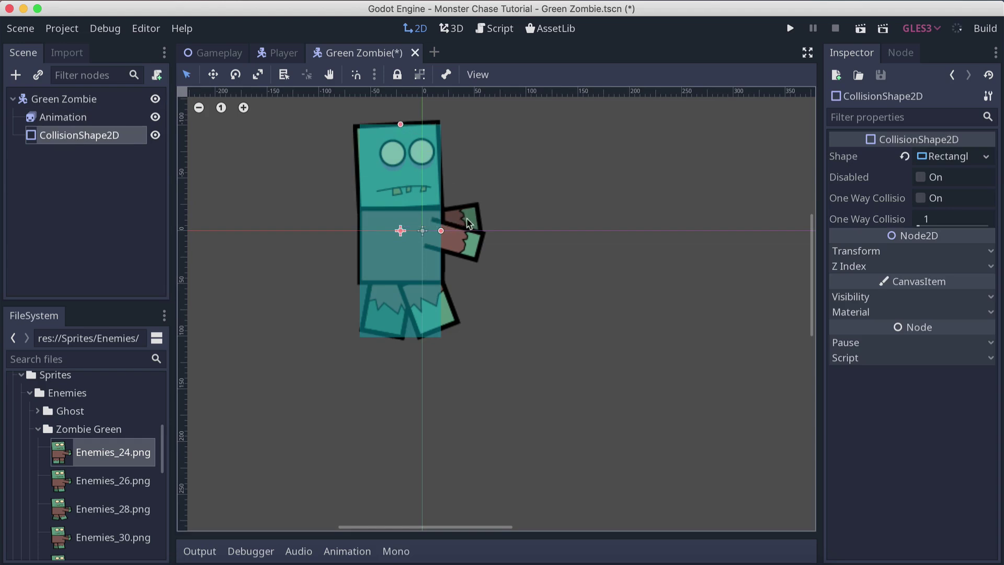
scroll(476, 240, down, 3)
key(super+s)
scroll(476, 240, down, 1)
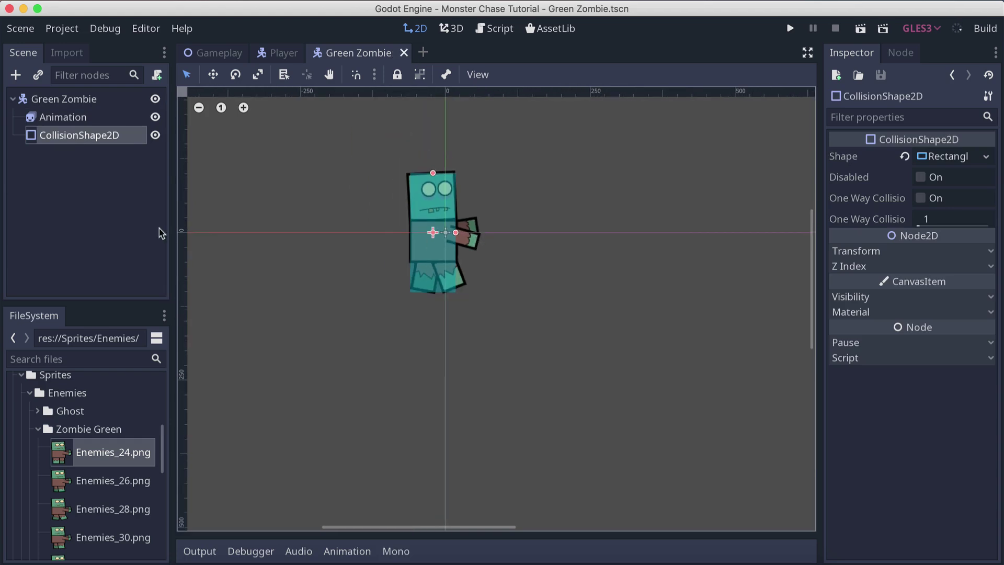
click(120, 227)
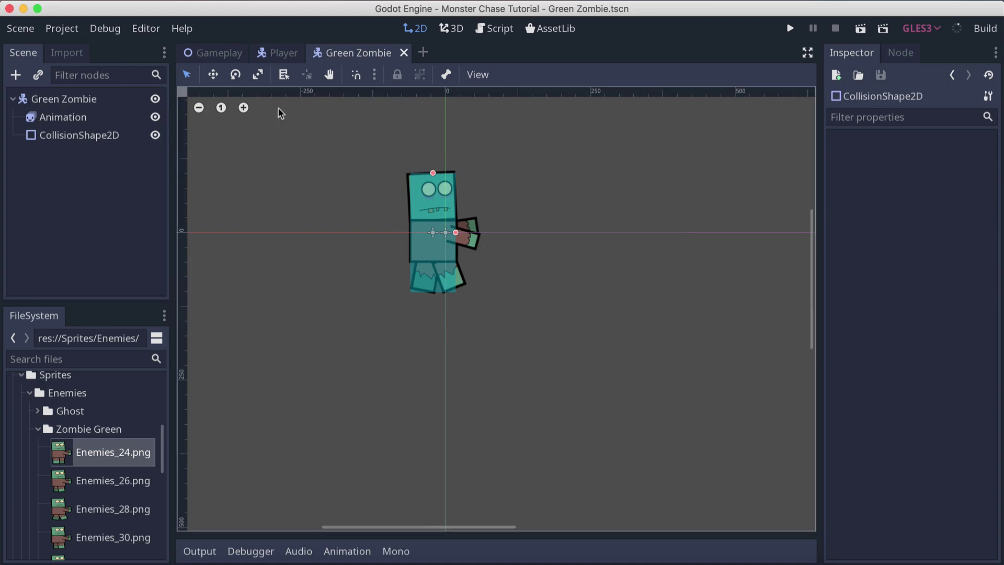
scroll(58, 478, up, 5)
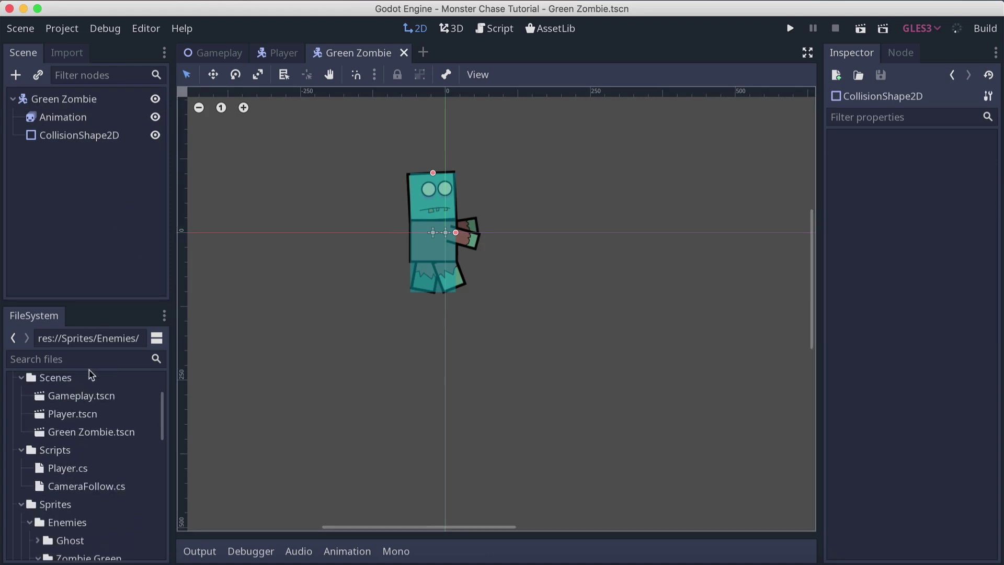
Duplicate Green Zombie.tscn as Red Zombie.tscn and as Ghost.tscn.
click(89, 433)
key(super+d)
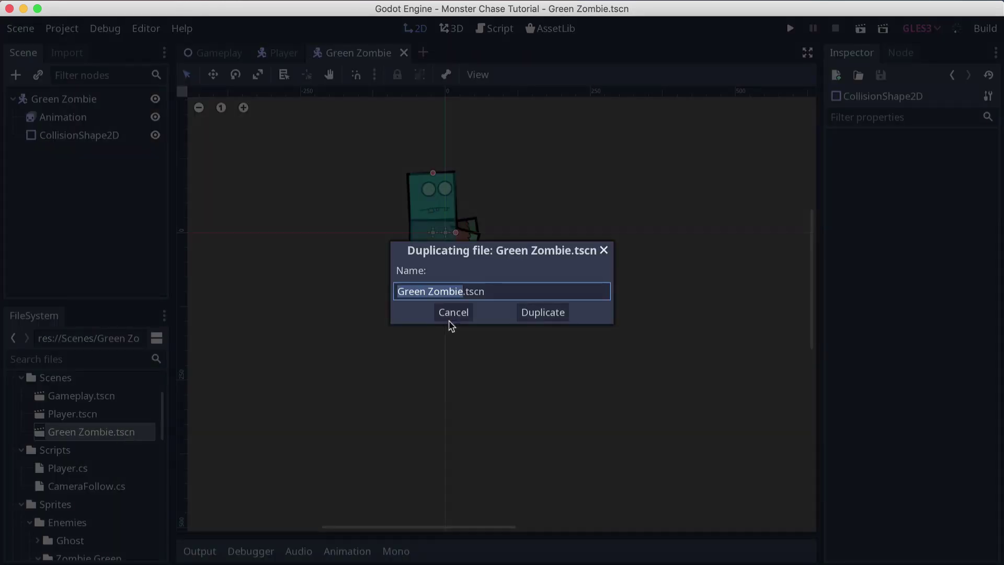
text(Red Zombie)
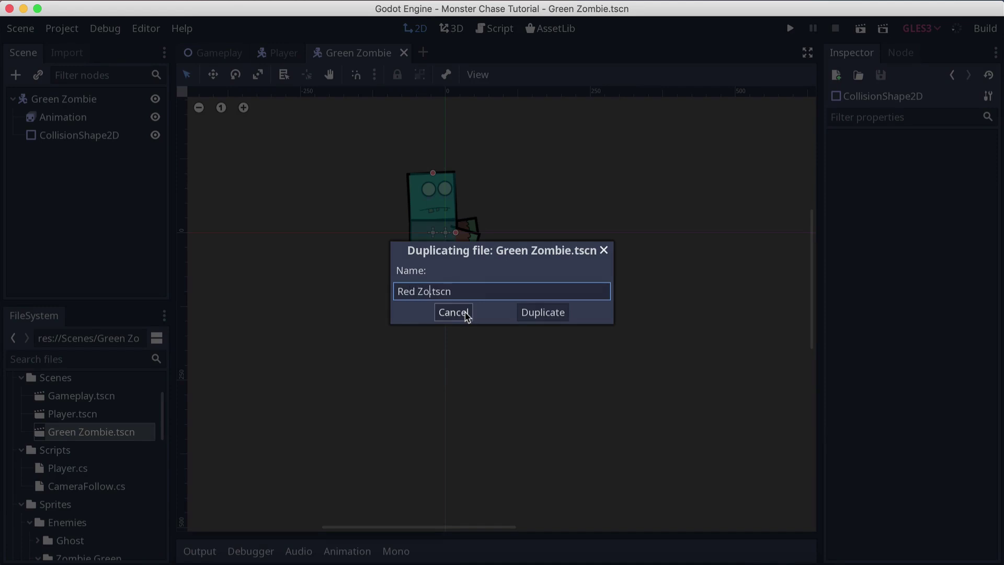
key(Return)
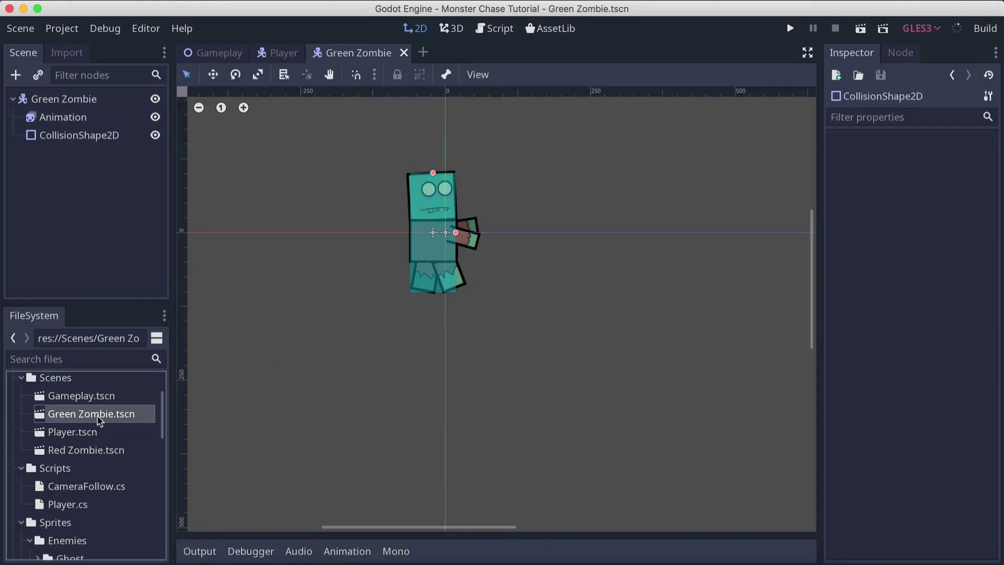
key(super+d)
text(Ghost.tscn)
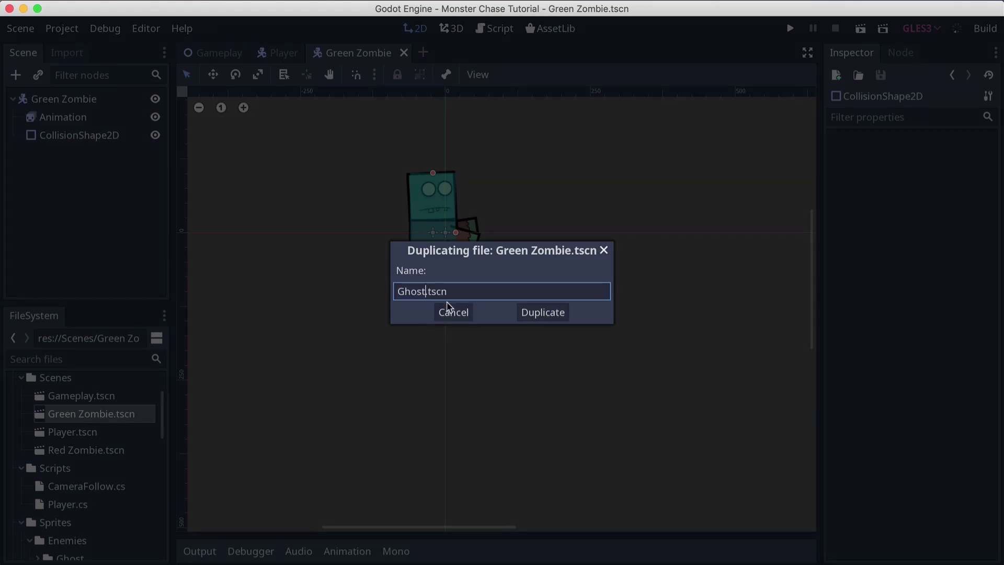
key(Return)
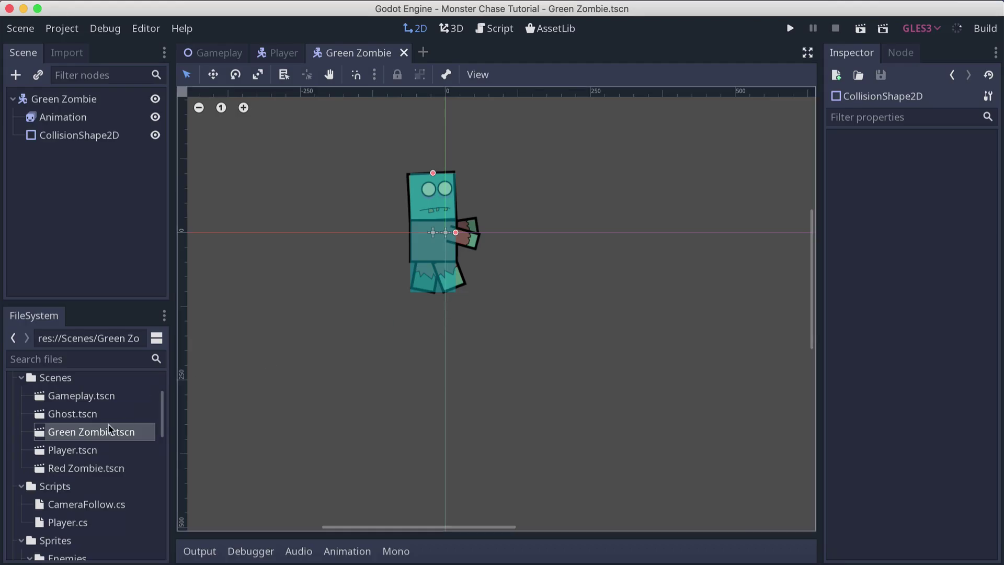
Open Red Zombie.tscn and rename its root node to Red Zombie.
double_click(73, 467)
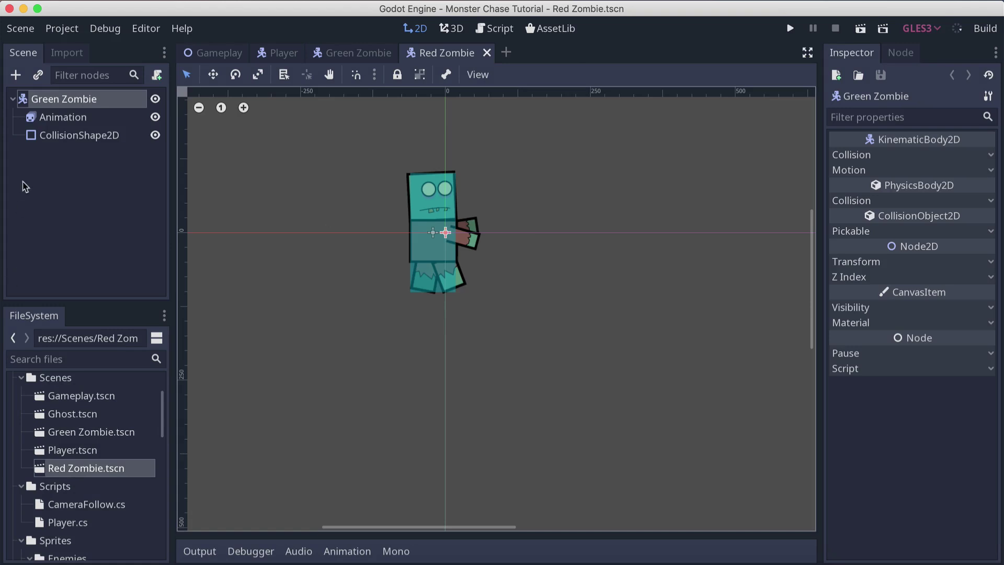
double_click(76, 98)
text(Red )
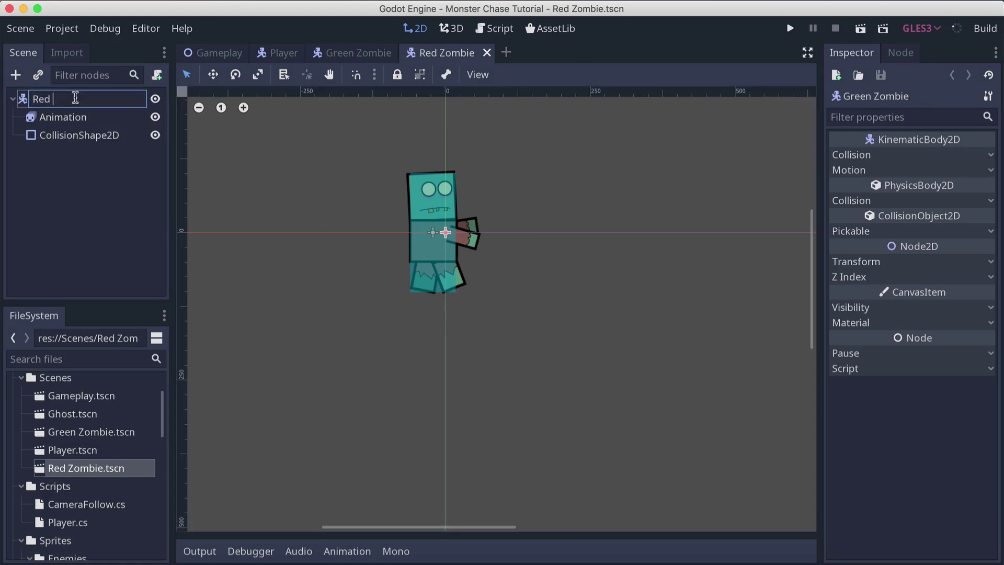
text(Zombie)
key(Return)
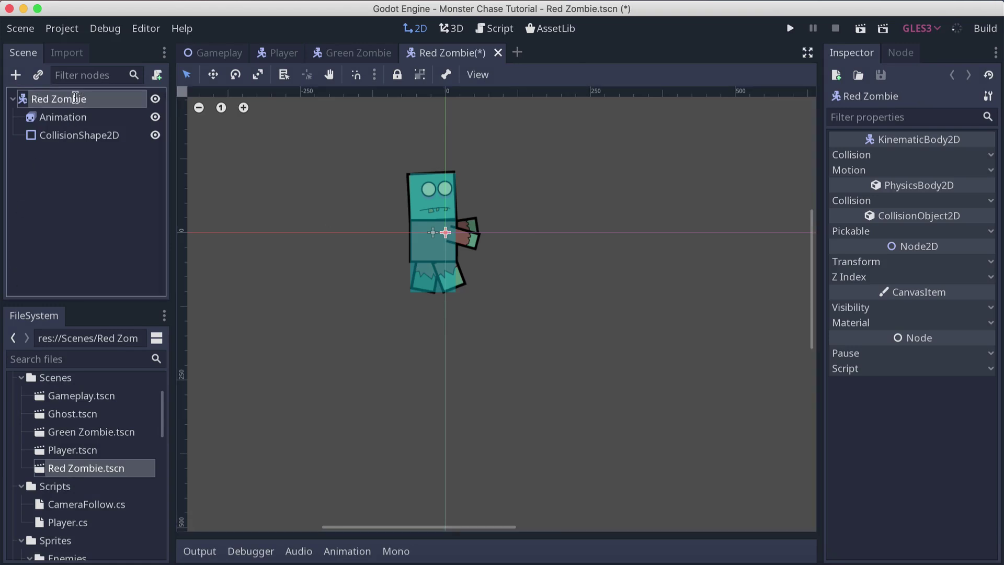
click(67, 122)
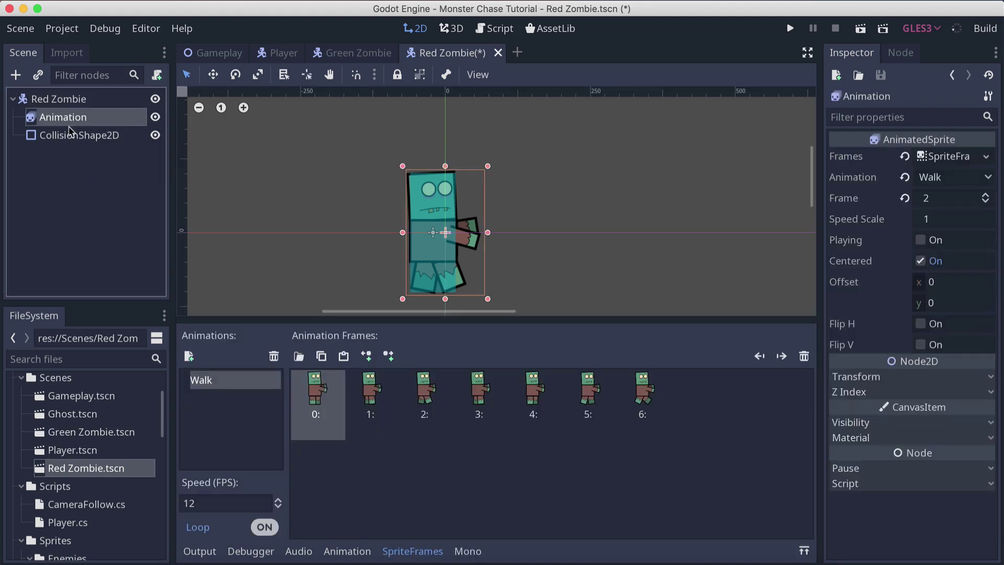
Replace the old Walk animation with a new empty animation named Walk.
click(610, 391)
click(640, 390)
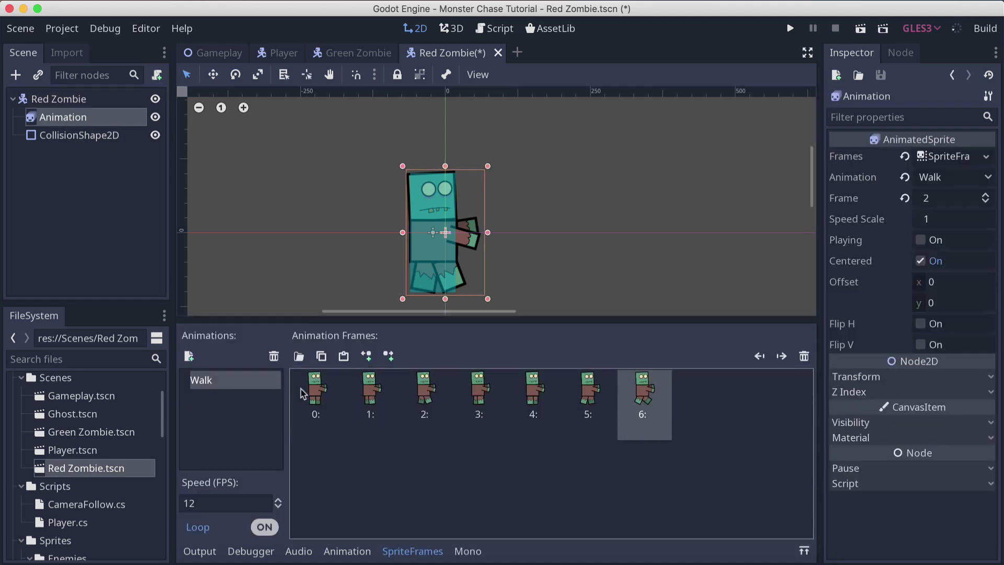
click(274, 356)
click(190, 357)
double_click(216, 381)
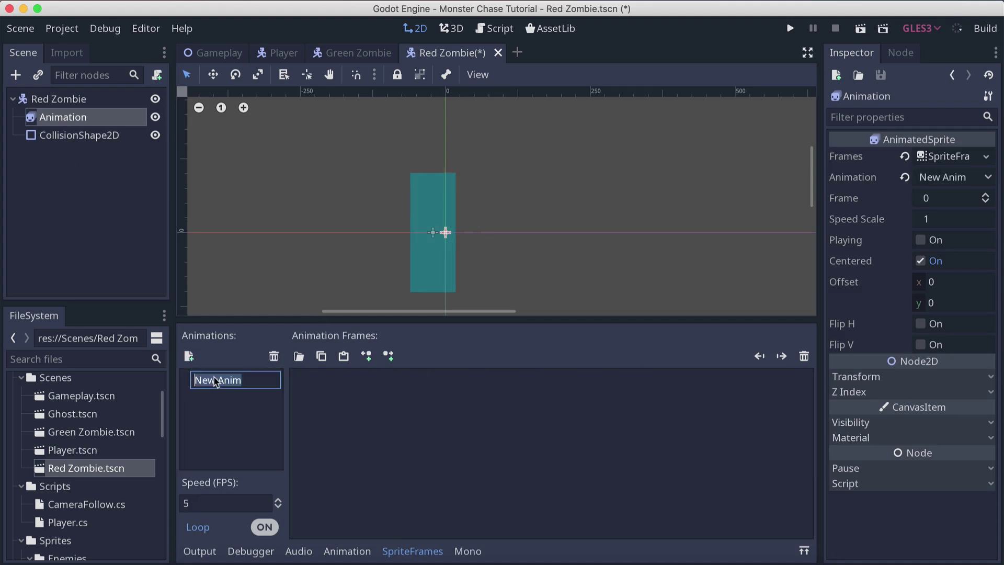
text(Walk)
key(Return)
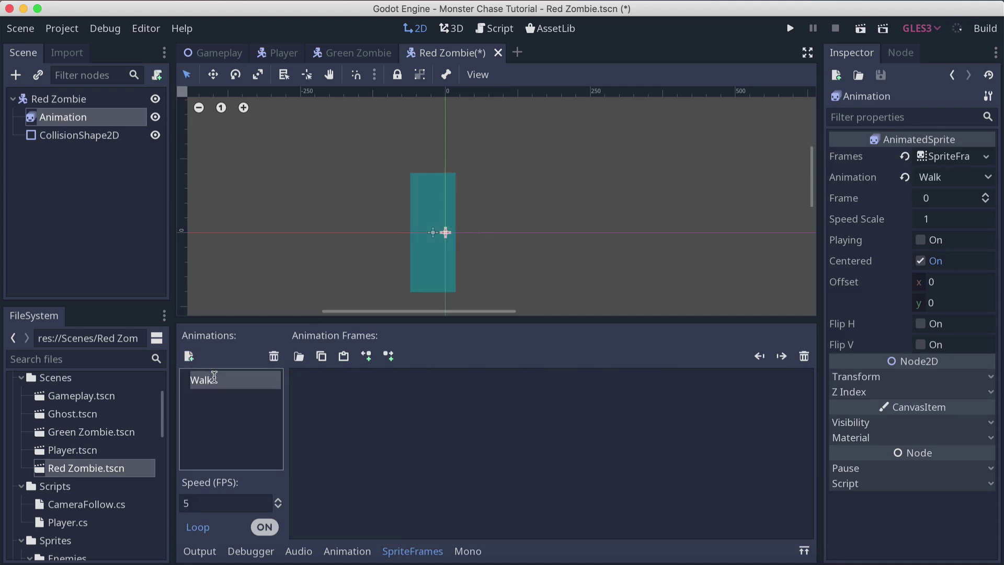
Add the seven Zombie Red images up to Enemies_58.png as Walk frames, then save.
scroll(49, 413, down, 10)
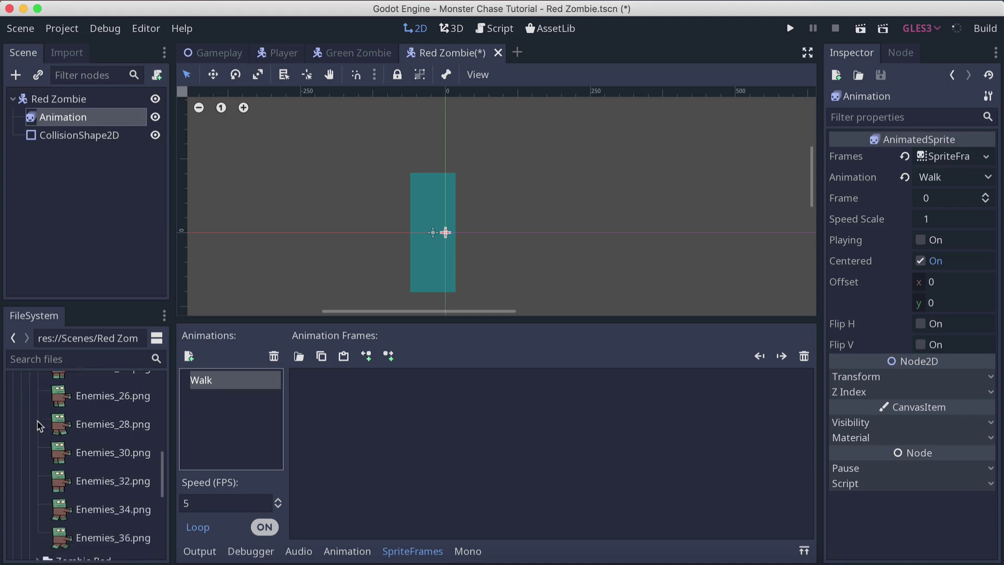
scroll(40, 425, down, 5)
click(38, 421)
click(60, 442)
scroll(63, 443, down, 1)
scroll(63, 443, down, 3)
shift+click(65, 493)
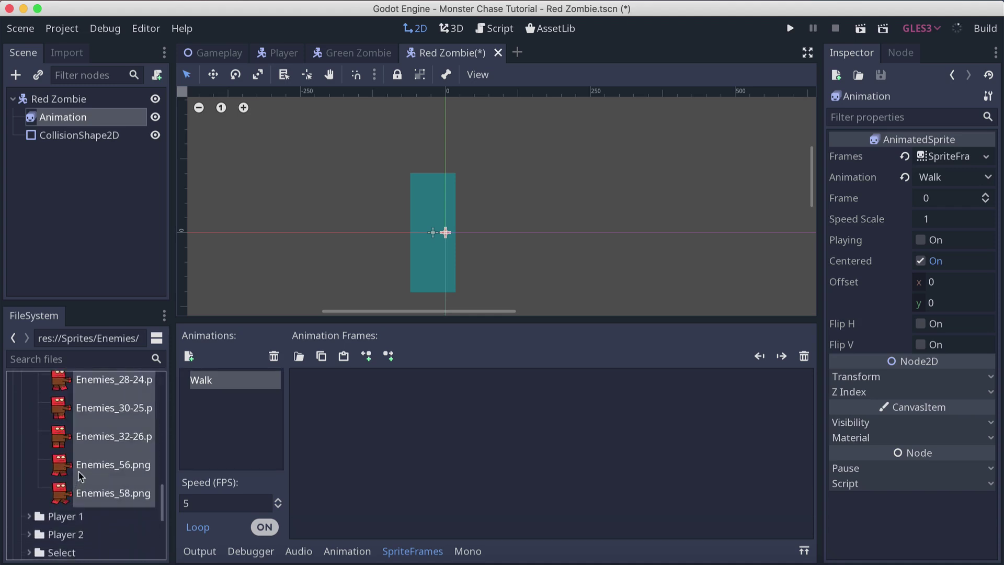
scroll(66, 470, up, 7)
drag(66, 486, 366, 426)
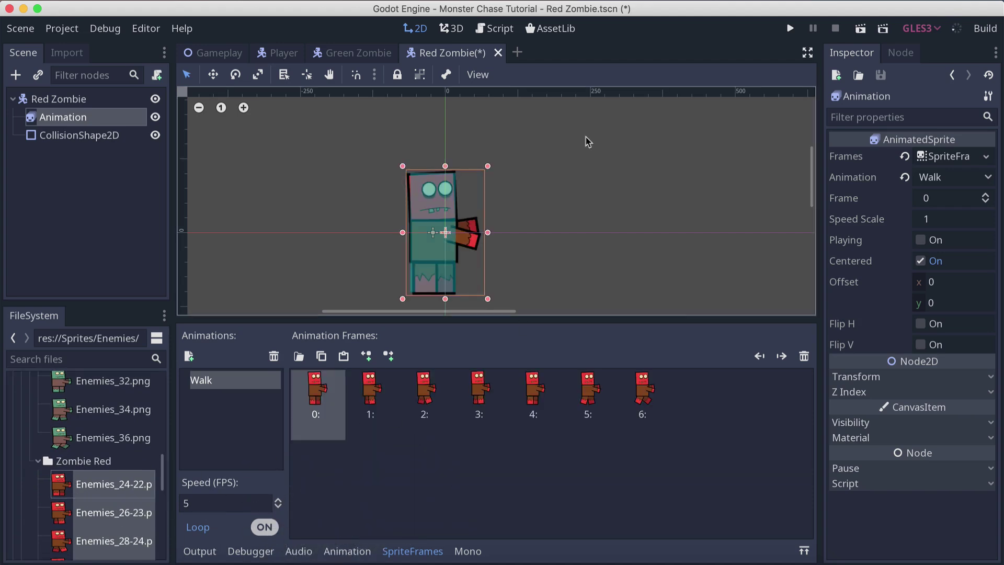
click(450, 230)
key(ctrl+s)
click(374, 206)
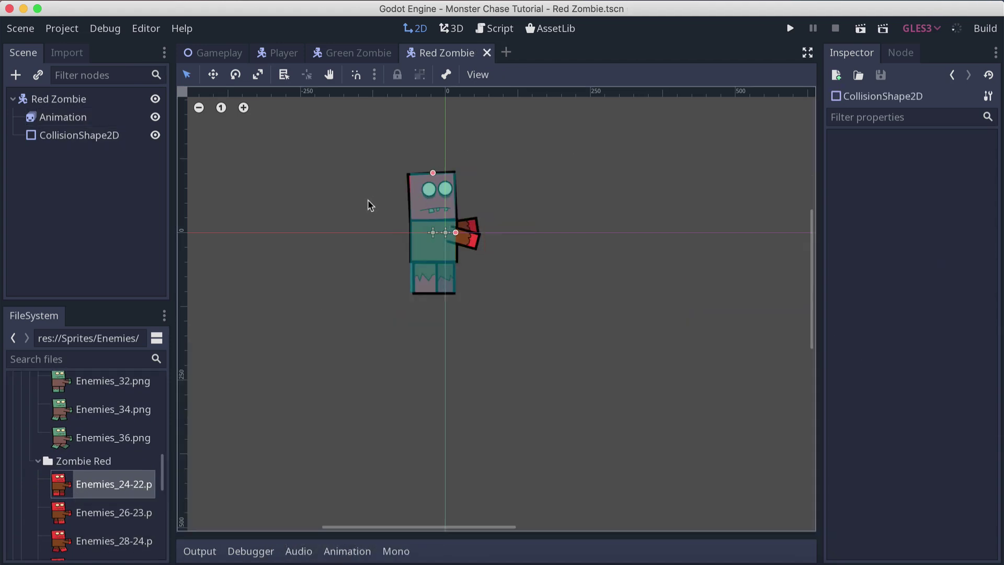
scroll(102, 422, up, 10)
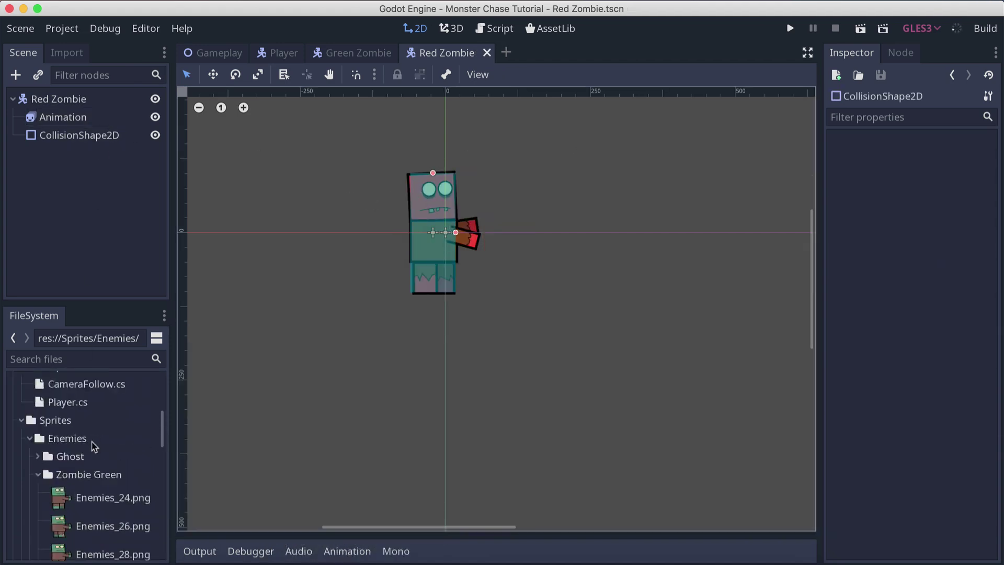
Open Ghost.tscn, rename its root node to Ghost, and save.
double_click(61, 473)
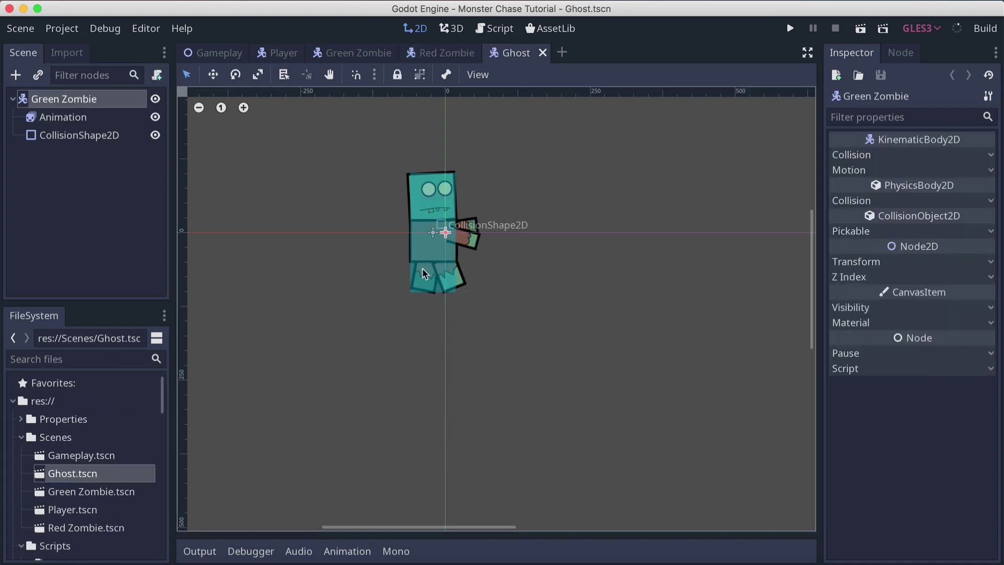
double_click(56, 104)
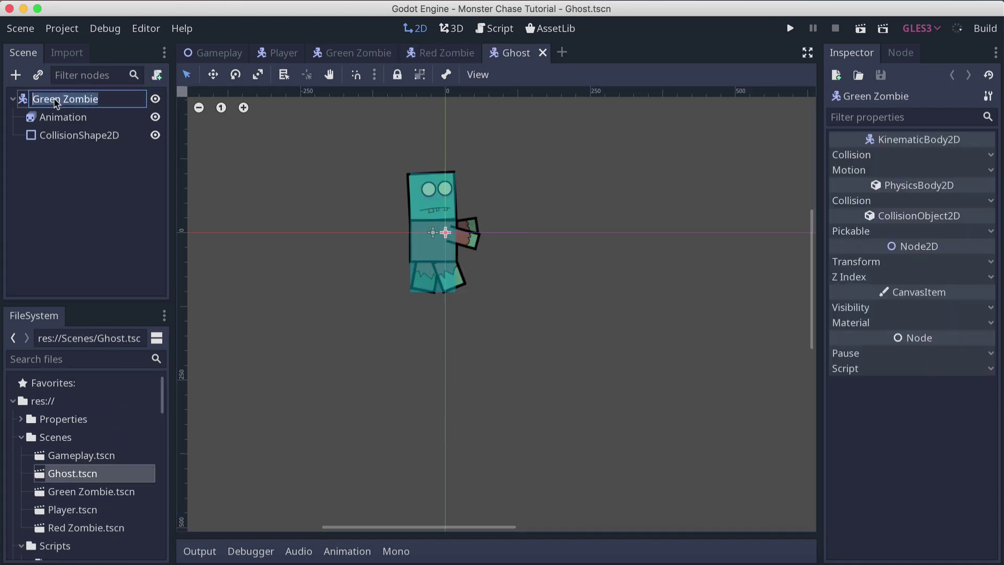
text(Ghost)
key(Return)
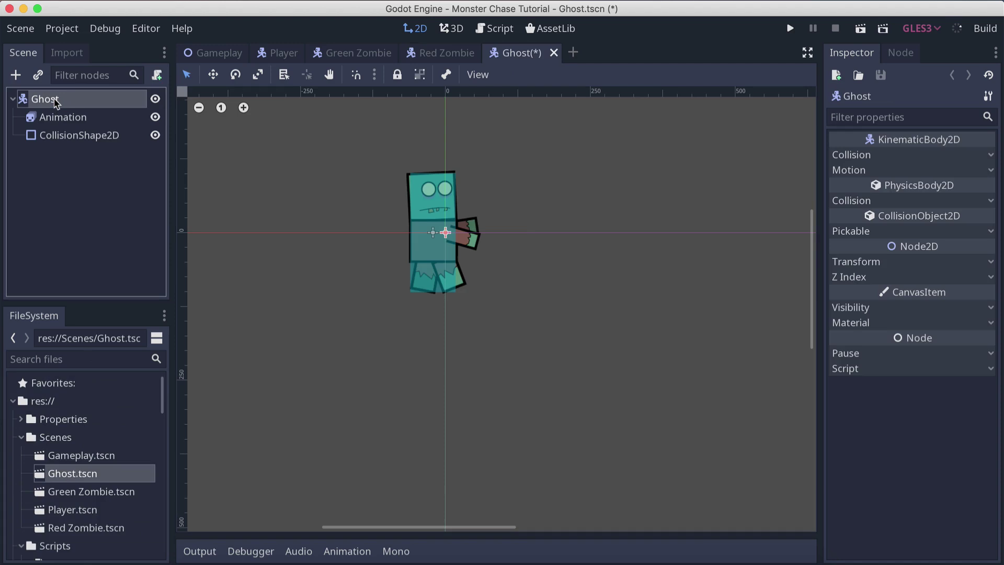
key(ctrl+s)
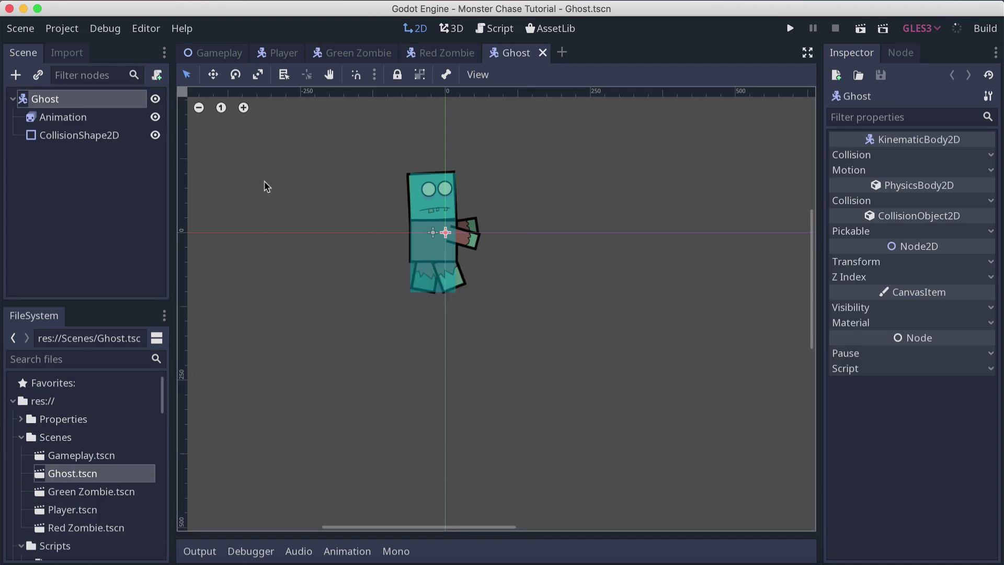
Delete the Ghost's old zombie Walk animation along with its frames.
click(67, 124)
click(220, 387)
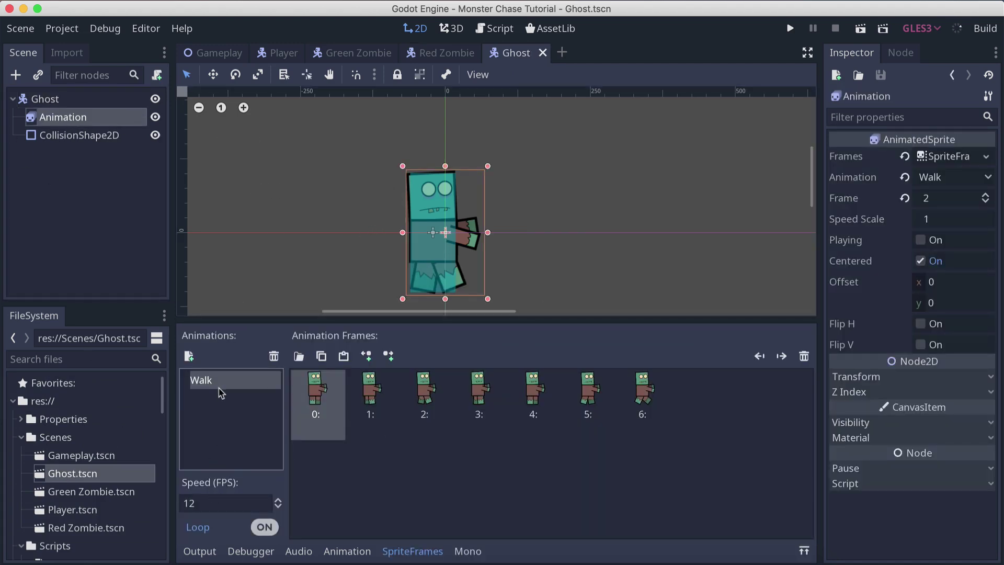
click(219, 390)
key(BackSpace)
key(Return)
key(Delete)
click(533, 304)
click(273, 357)
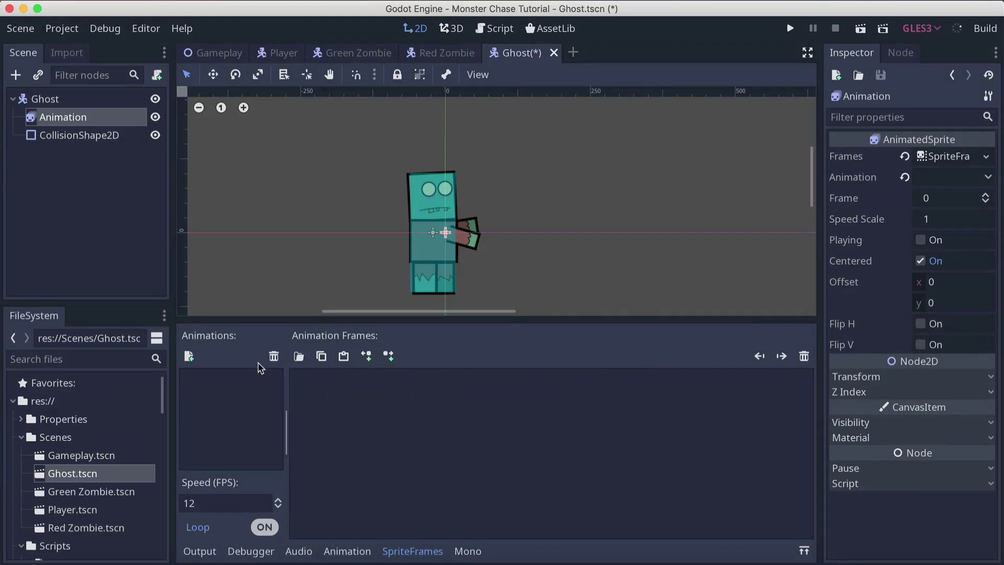
Add a new animation named Walk with a speed of 12 FPS.
click(190, 356)
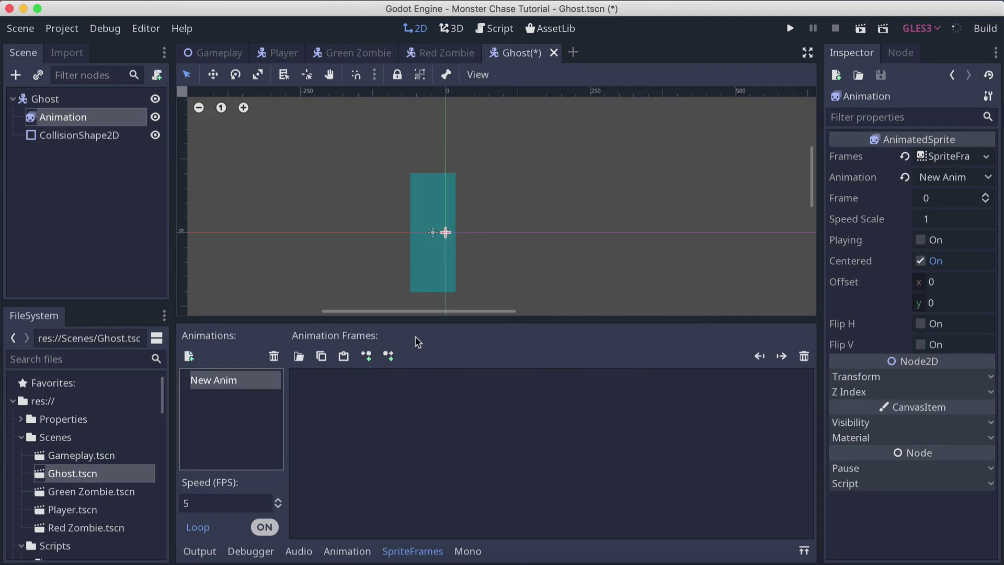
double_click(263, 380)
text(Wal)
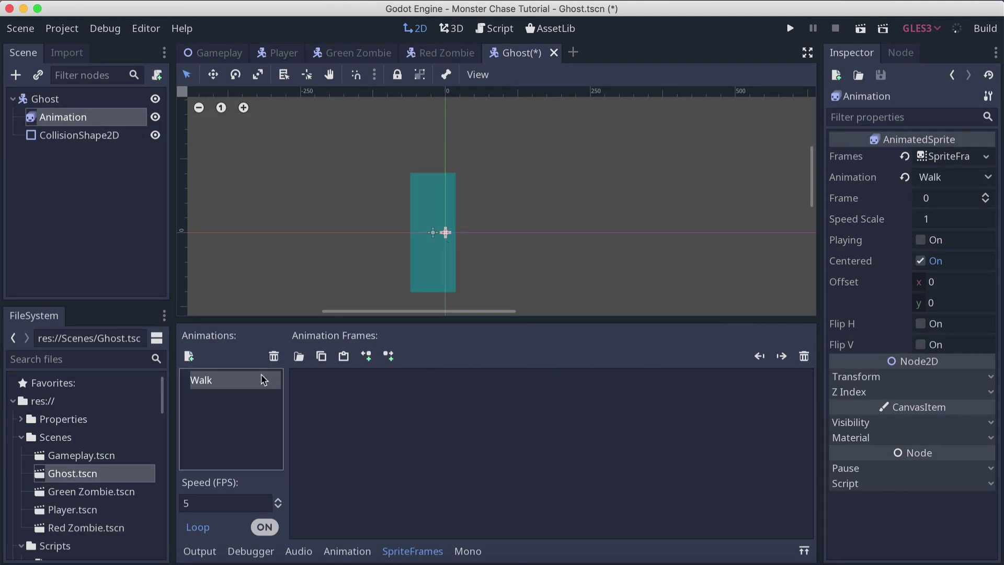
click(215, 504)
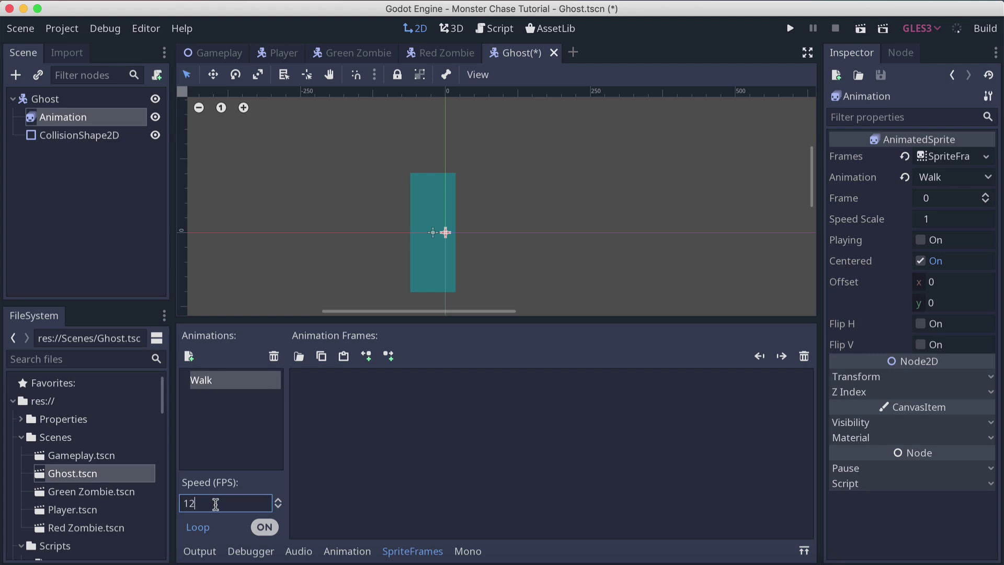
text(12)
Set the Red Zombie's Animation speed to 12 FPS, then return to the Ghost scene.
click(431, 52)
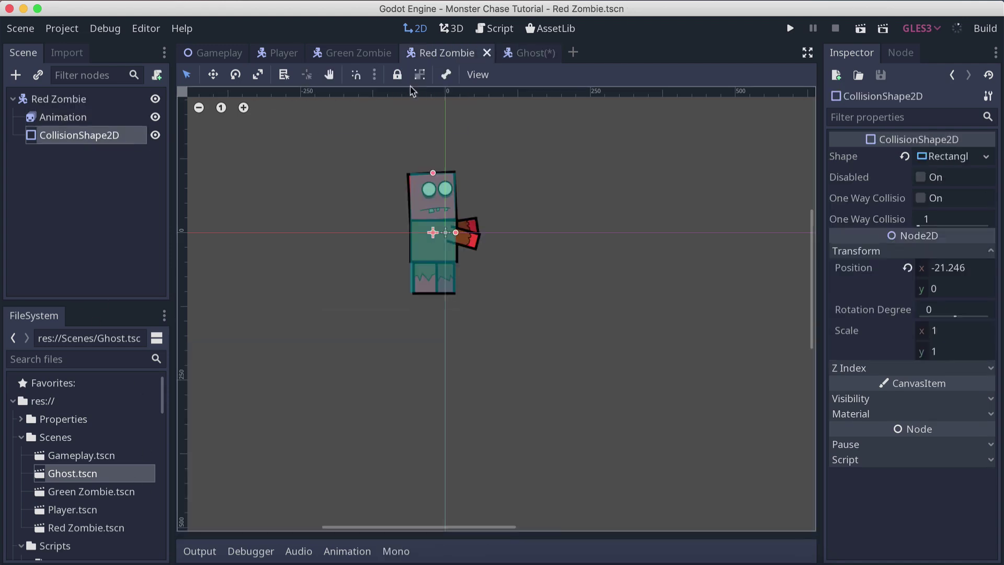
click(65, 117)
click(204, 506)
text(12)
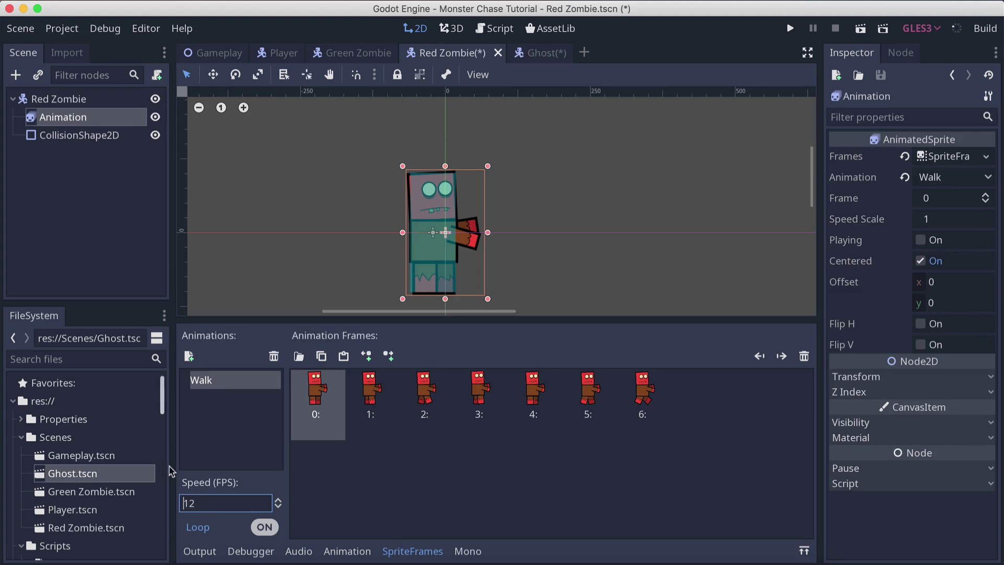
key(Return)
click(528, 52)
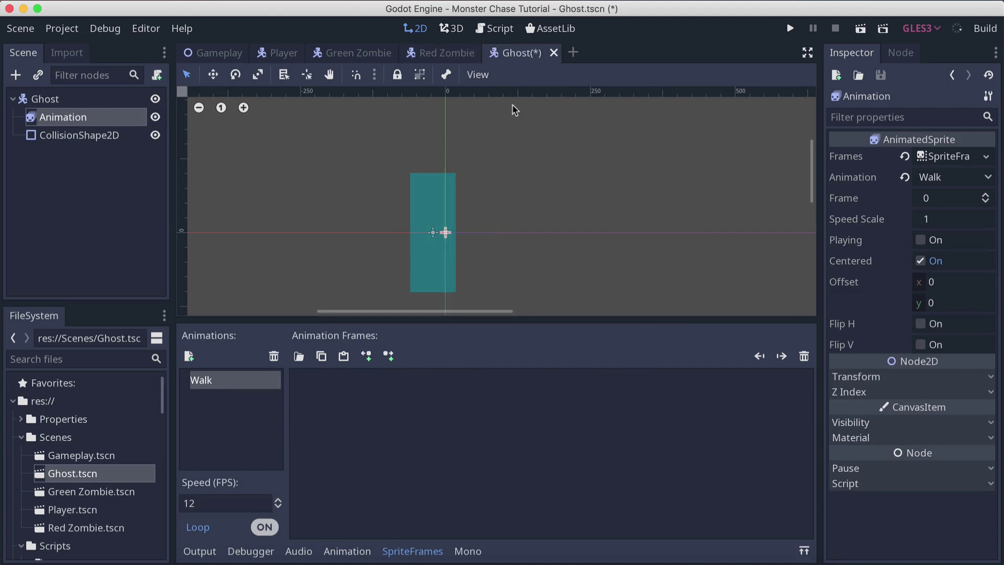
Add the seven ghost sprite images as Walk frames and save the scene.
scroll(58, 420, down, 5)
scroll(57, 421, down, 3)
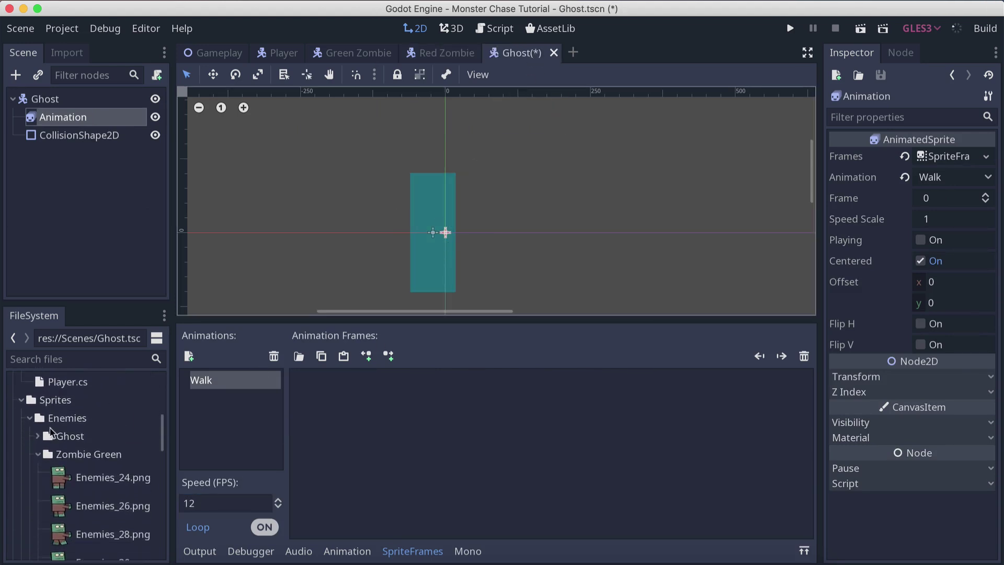
click(38, 431)
click(60, 443)
scroll(68, 460, down, 4)
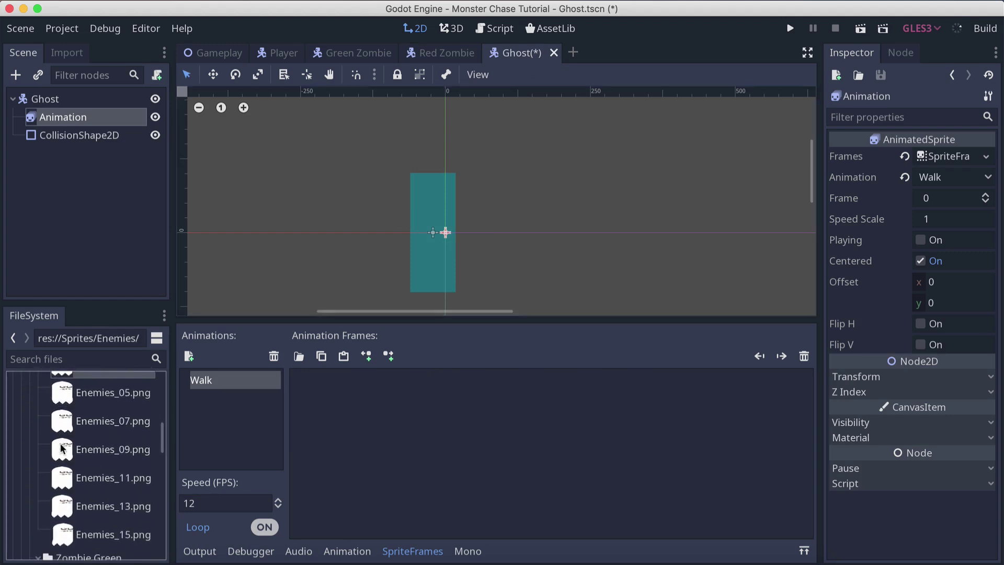
shift+click(81, 484)
scroll(86, 496, up, 2)
scroll(87, 496, up, 2)
drag(87, 495, 466, 421)
key(super+s)
Centre and widen the collision rectangle over the ghost's body, then save.
drag(443, 195, 451, 195)
scroll(456, 198, up, 2)
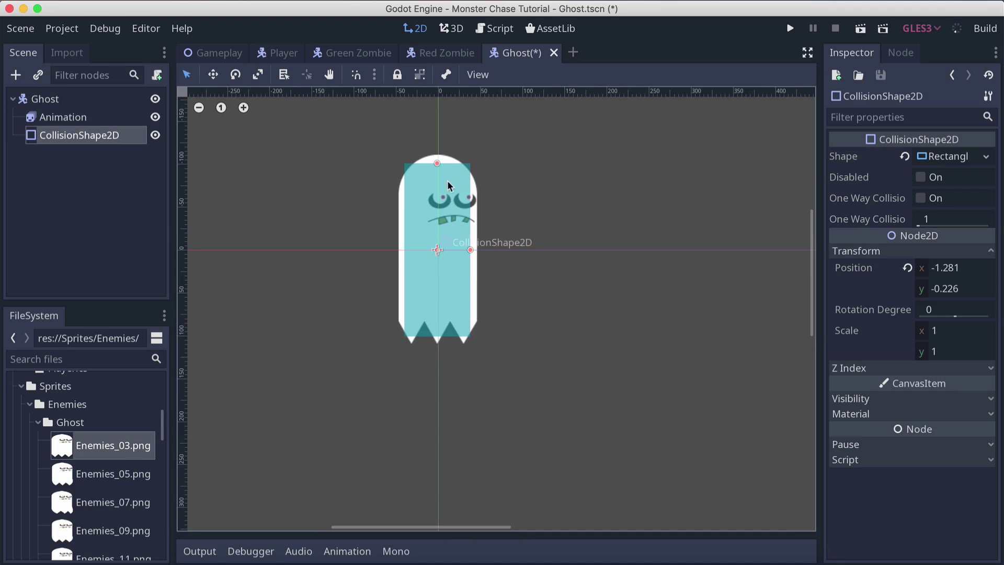
drag(471, 252, 474, 250)
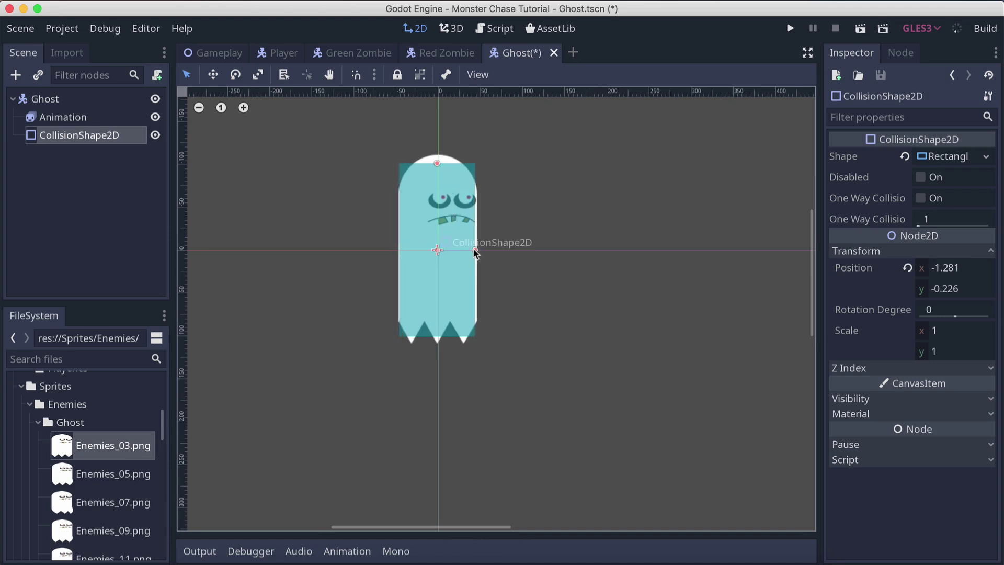
key(super+s)
click(63, 117)
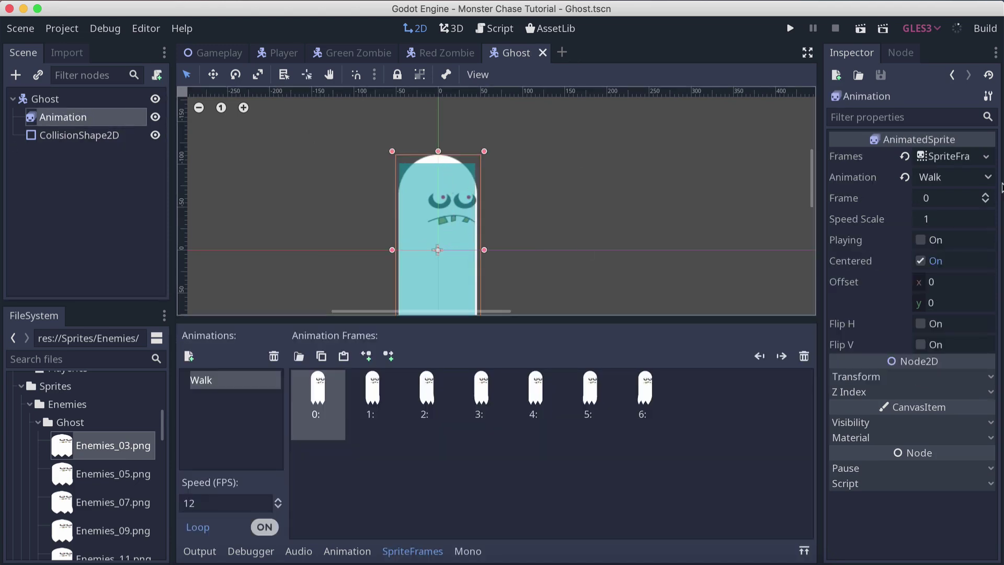
Preview the Ghost's Walk animation via Playing, then switch it off and save Ghost.tscn.
click(920, 240)
scroll(594, 277, down, 2)
middle_drag(594, 277, 531, 189)
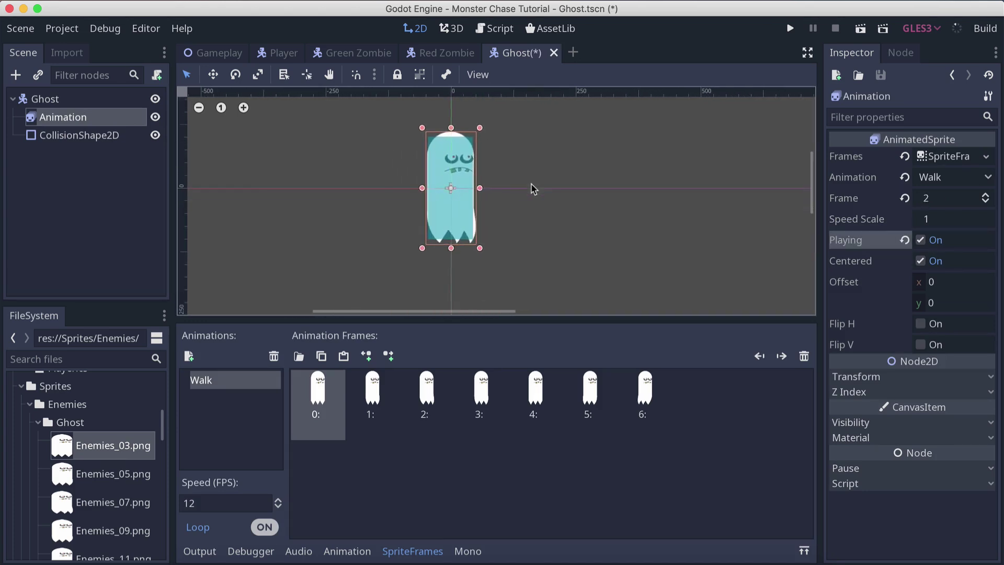
click(920, 240)
key(super+s)
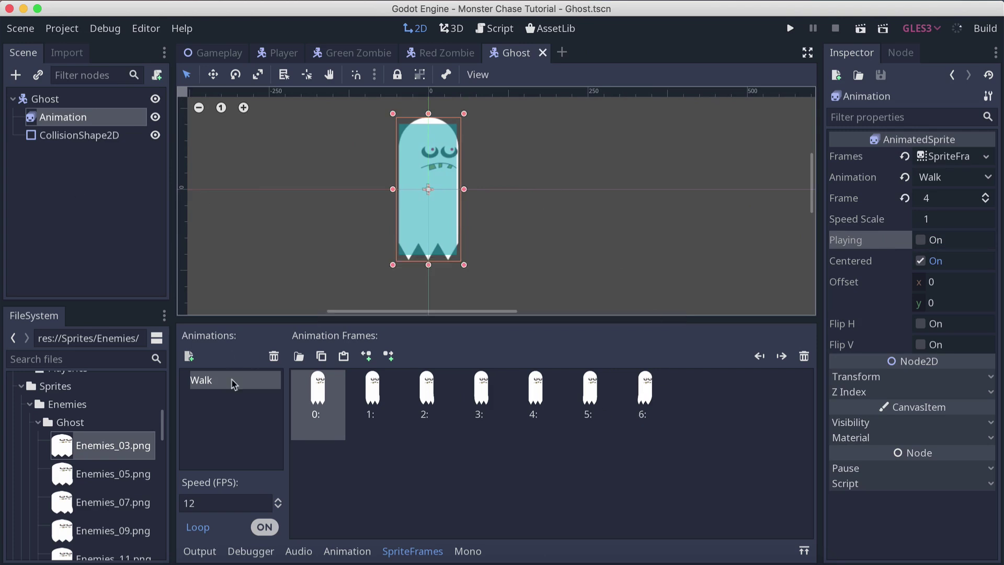
scroll(130, 486, up, 5)
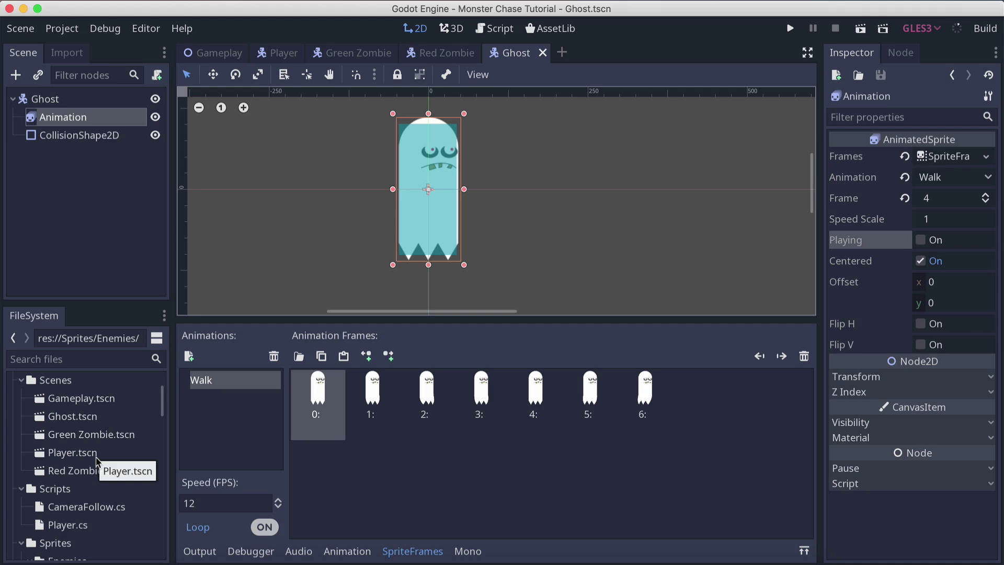
Create a New Script from the Scripts folder, naming the file Monster.cs.
right_click(69, 492)
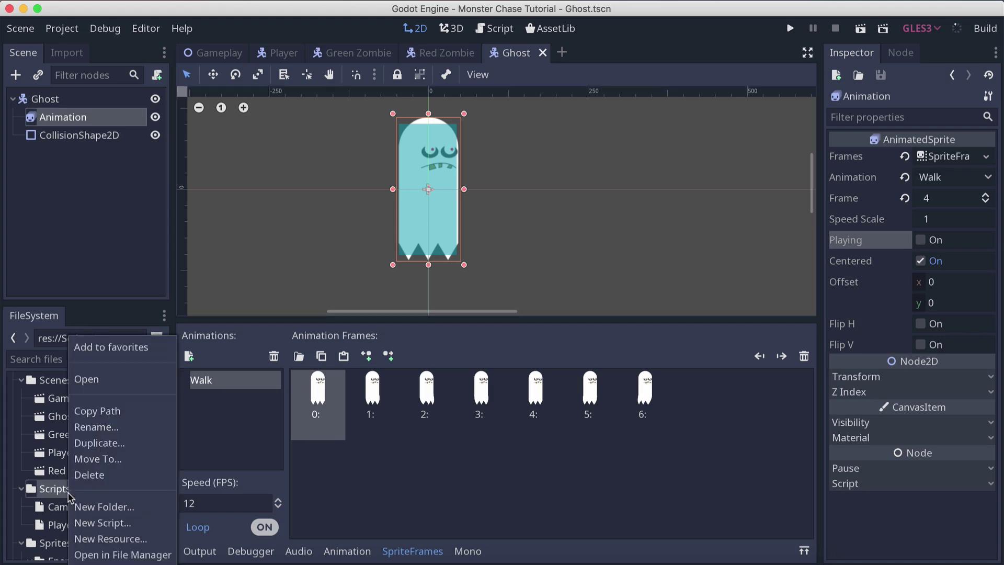
click(95, 523)
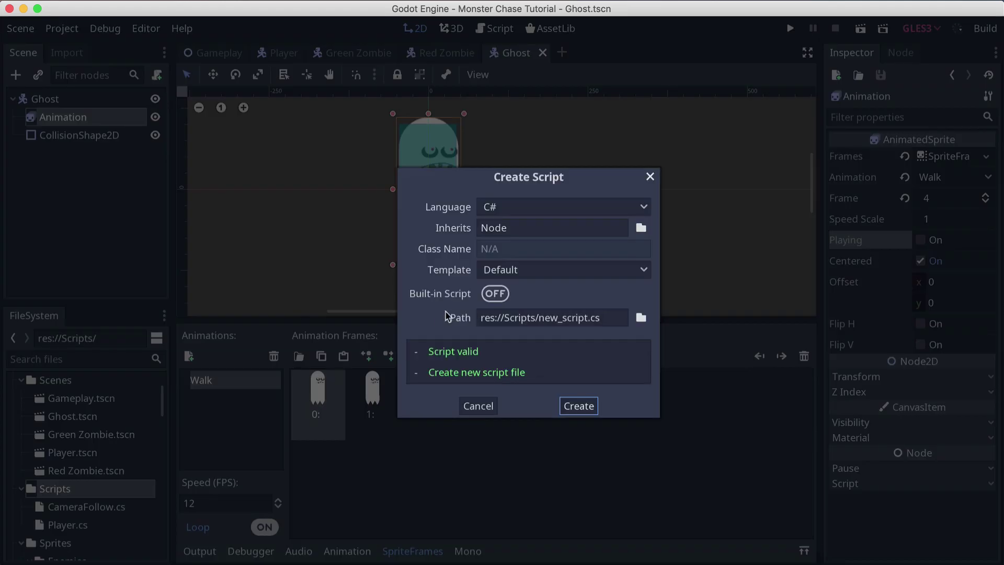
click(593, 319)
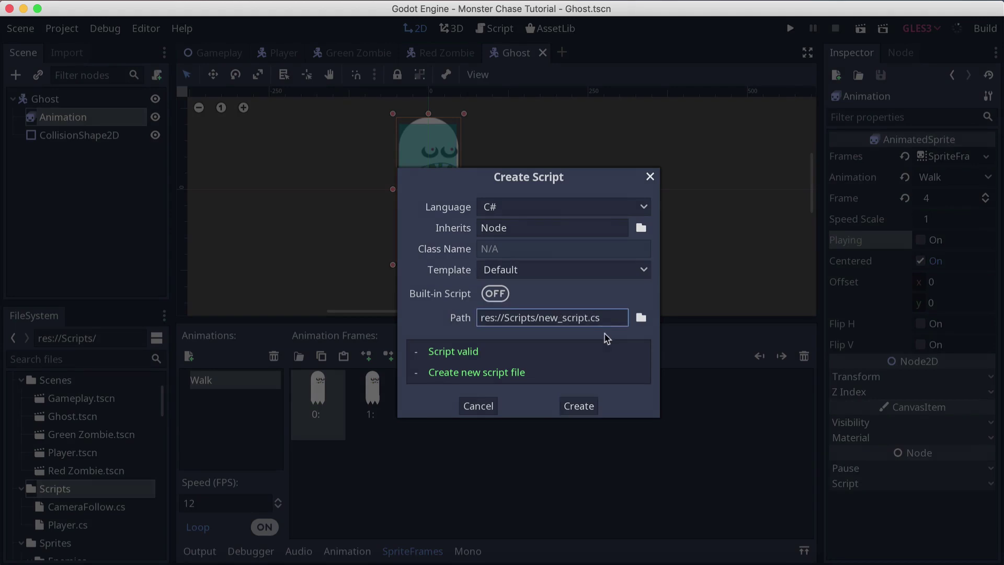
key(BackSpace)
key(BackSpace)
key(BackSpace)
key(BackSpace)
key(BackSpace)
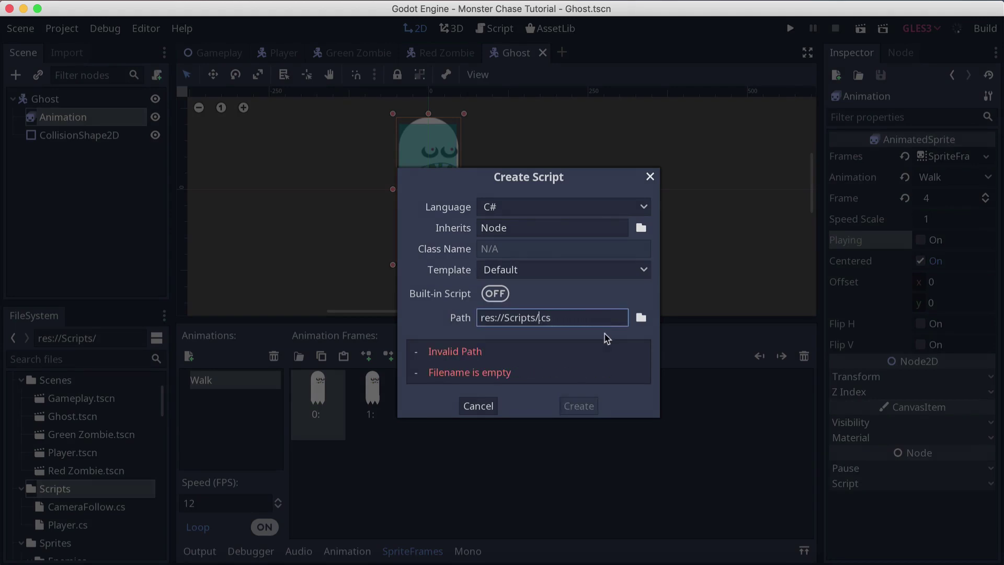
text(Monster)
key(Return)
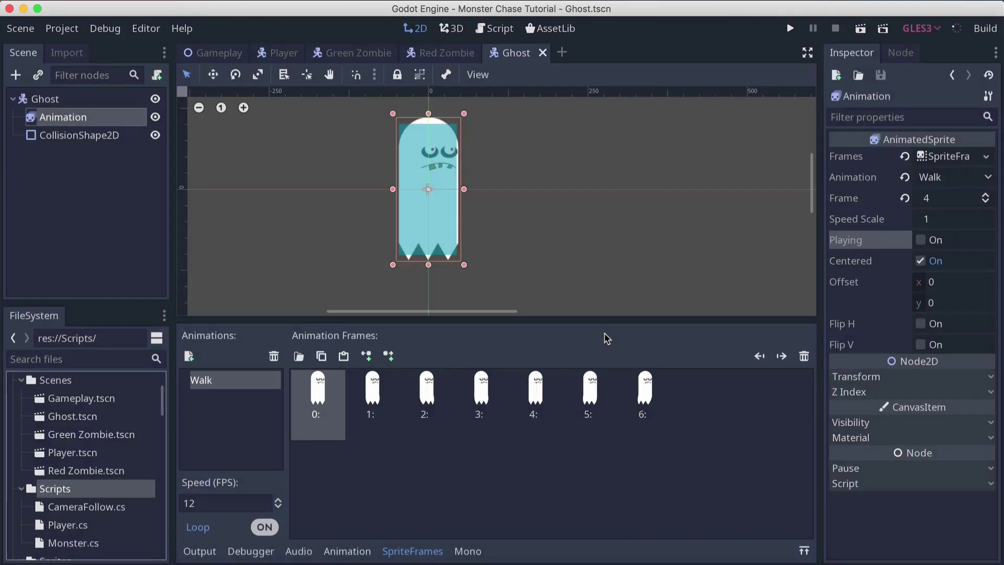
Load Scripts/Monster.cs as the script on the Ghost root node.
click(57, 99)
click(875, 369)
click(986, 389)
click(964, 440)
double_click(487, 157)
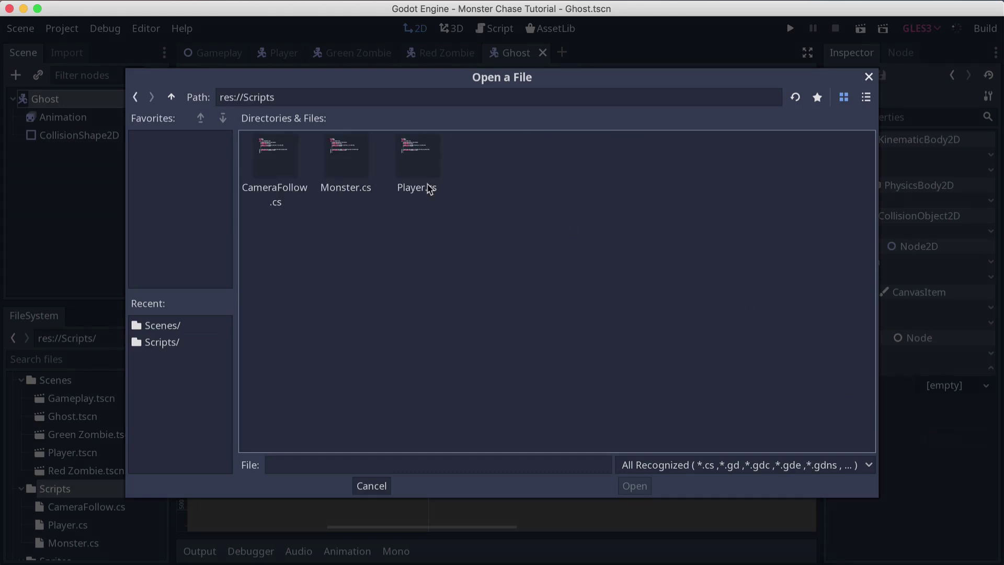
double_click(337, 170)
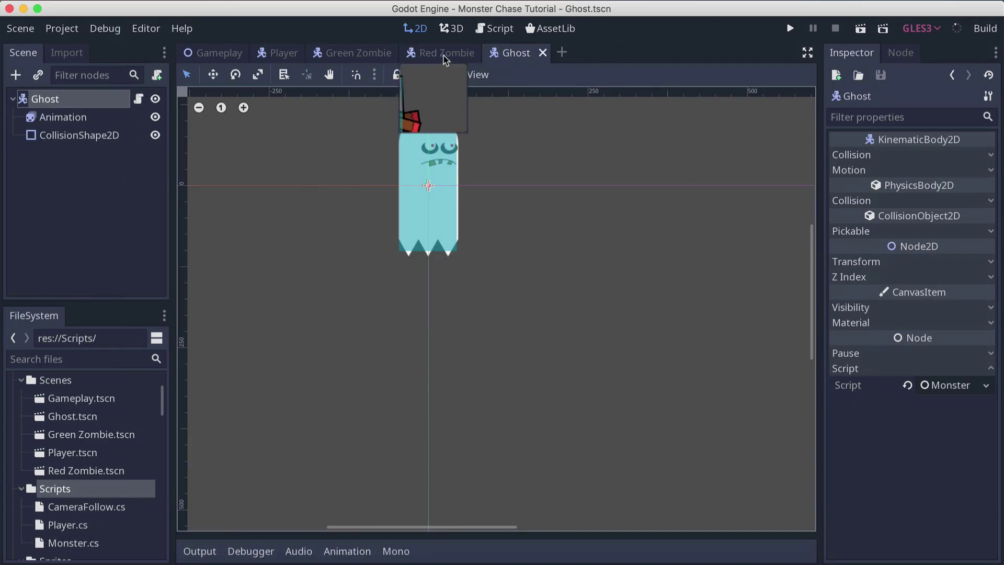
In the Red Zombie scene, load Monster.cs onto the root node.
click(444, 54)
click(21, 104)
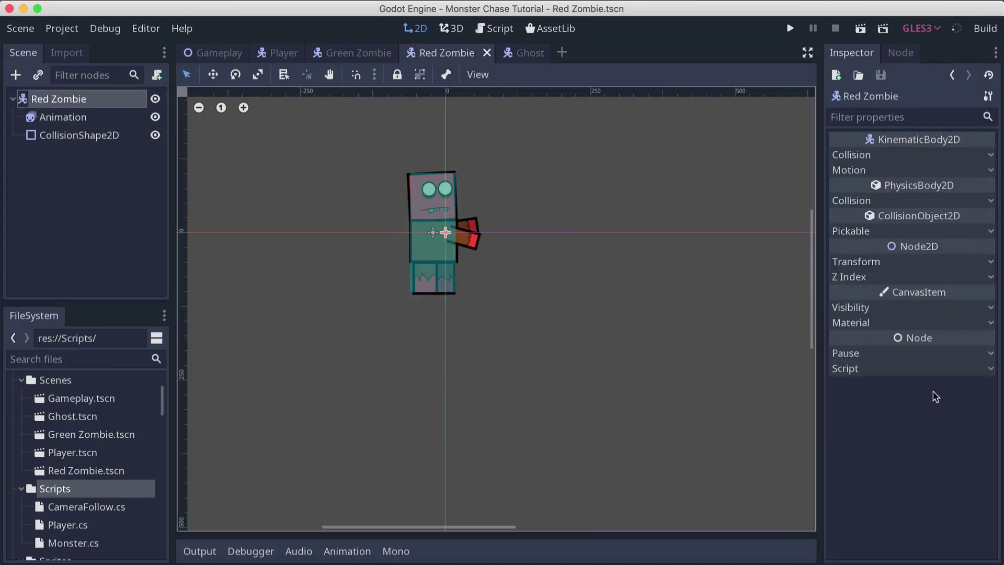
click(858, 369)
click(985, 385)
click(955, 434)
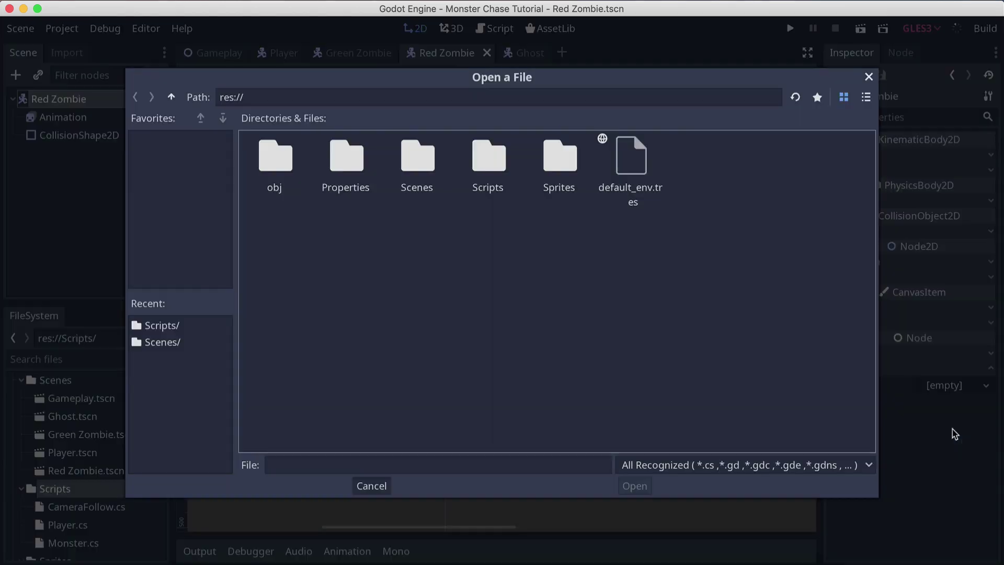
double_click(490, 167)
double_click(349, 166)
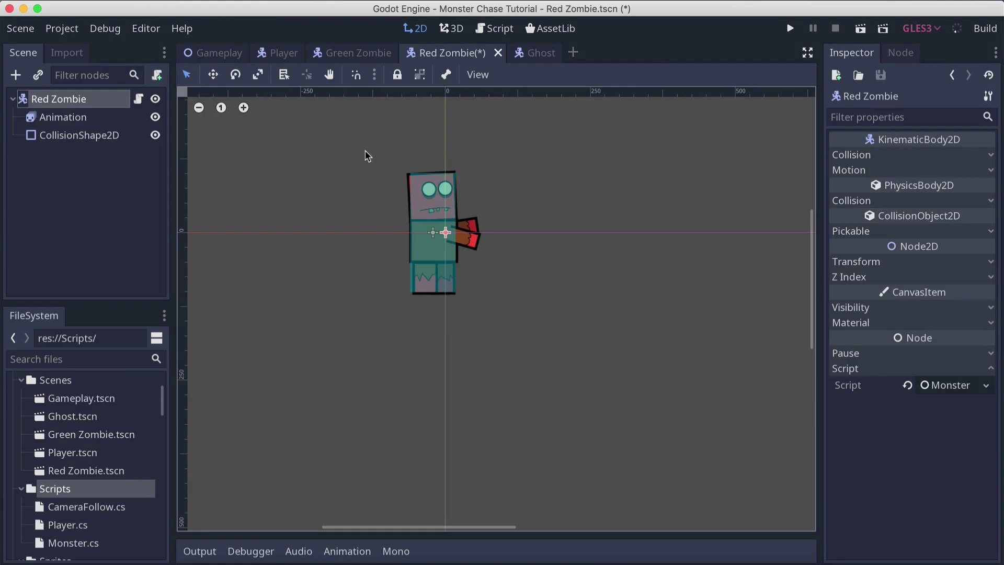
In the Green Zombie scene, load Monster.cs onto the root node.
click(355, 64)
click(48, 100)
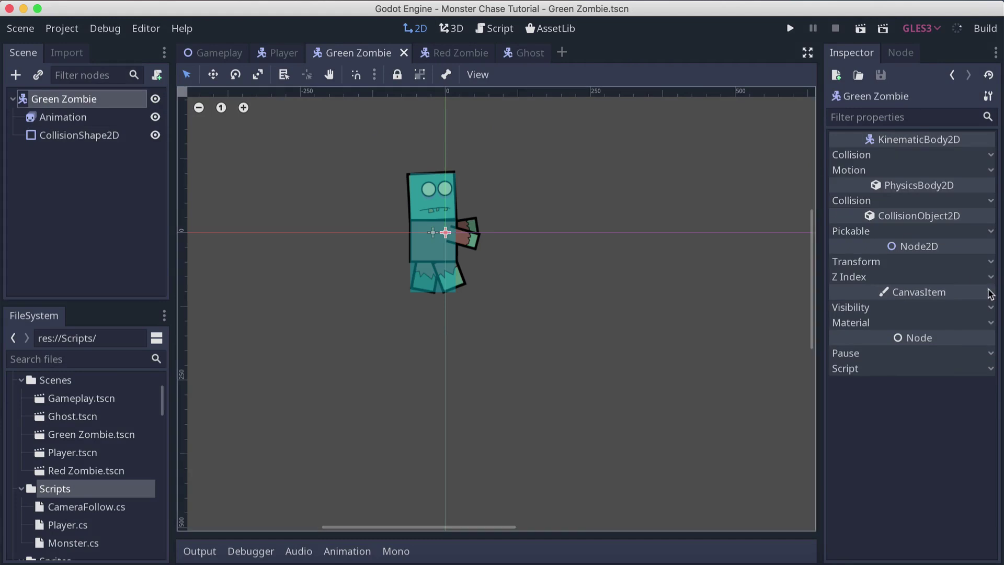
click(907, 370)
click(966, 391)
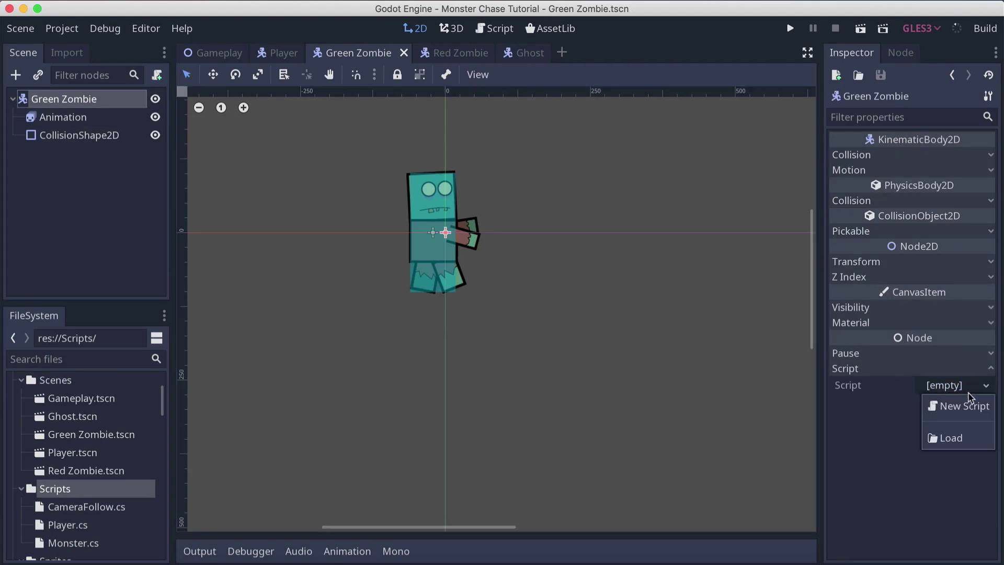
click(957, 434)
double_click(485, 163)
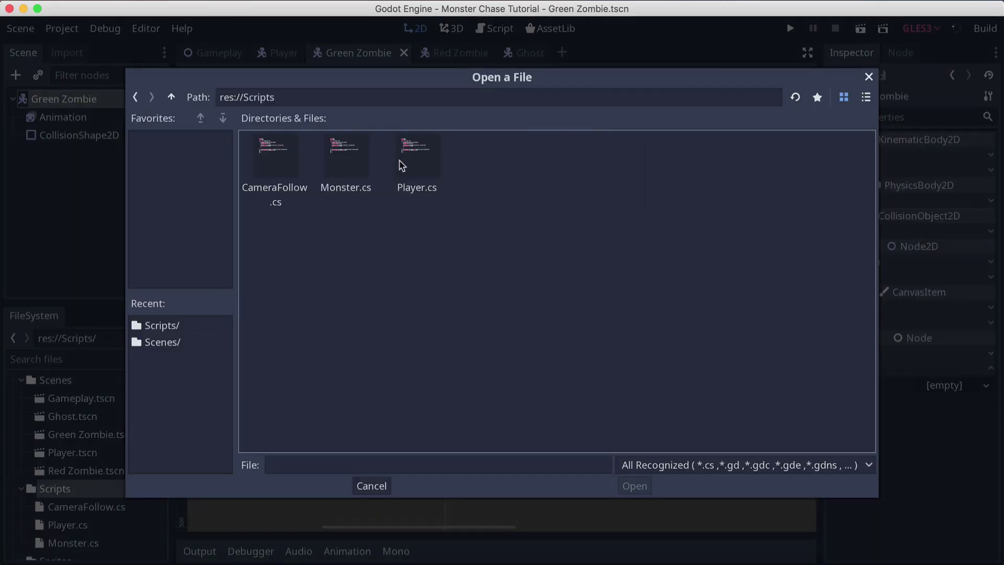
double_click(345, 157)
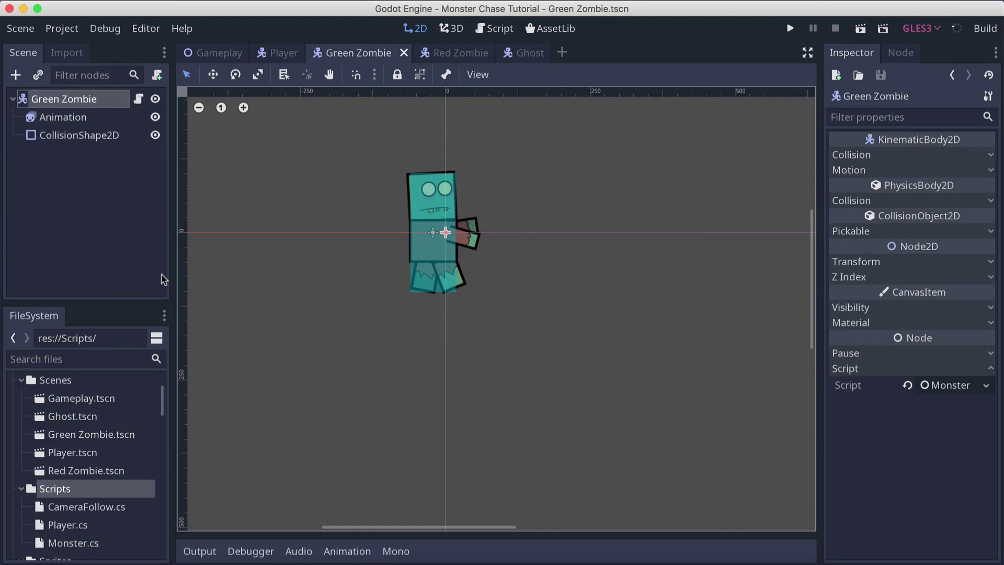
Set the Green Zombie and Red Zombie Animation nodes to Playing.
click(99, 122)
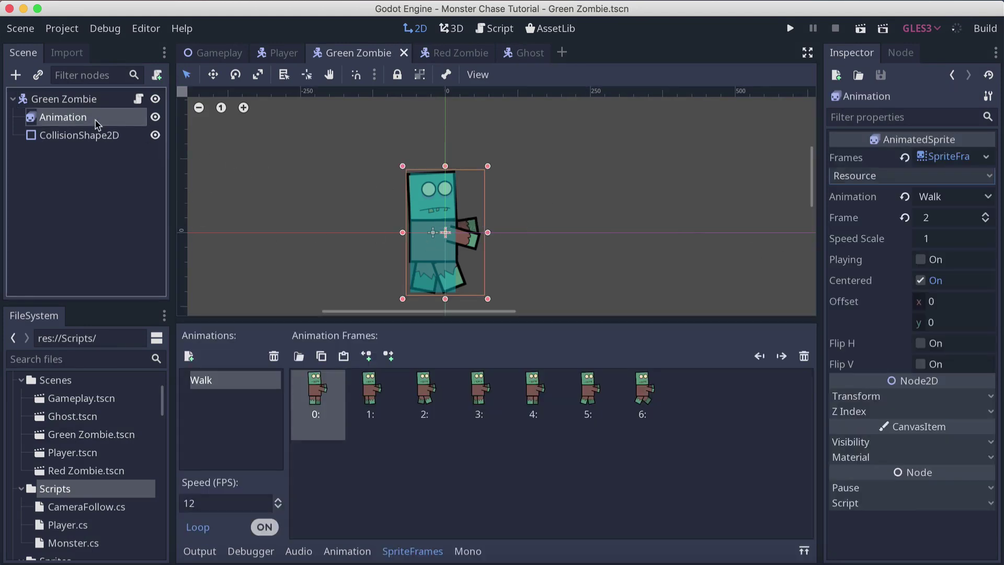
click(922, 260)
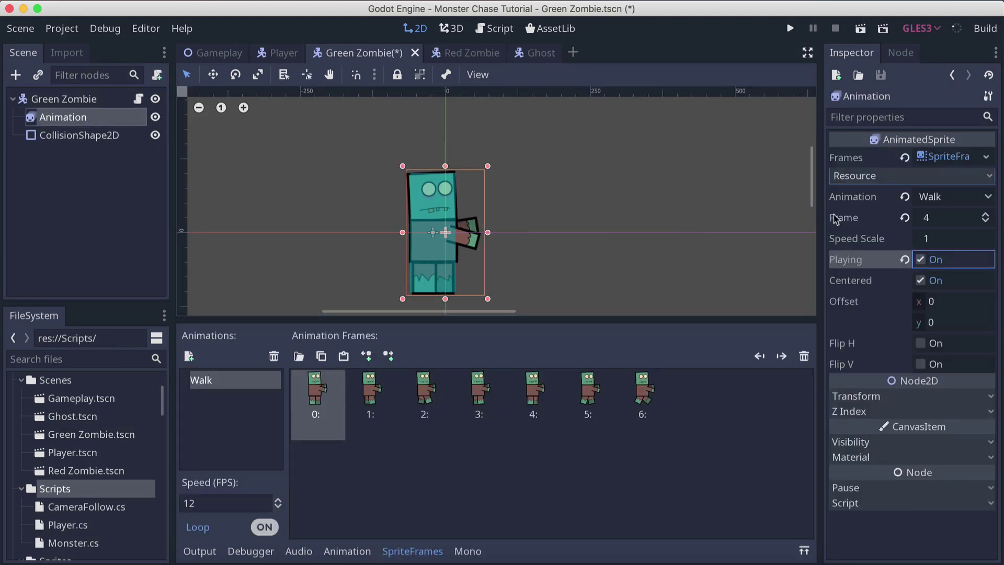
click(466, 52)
click(97, 116)
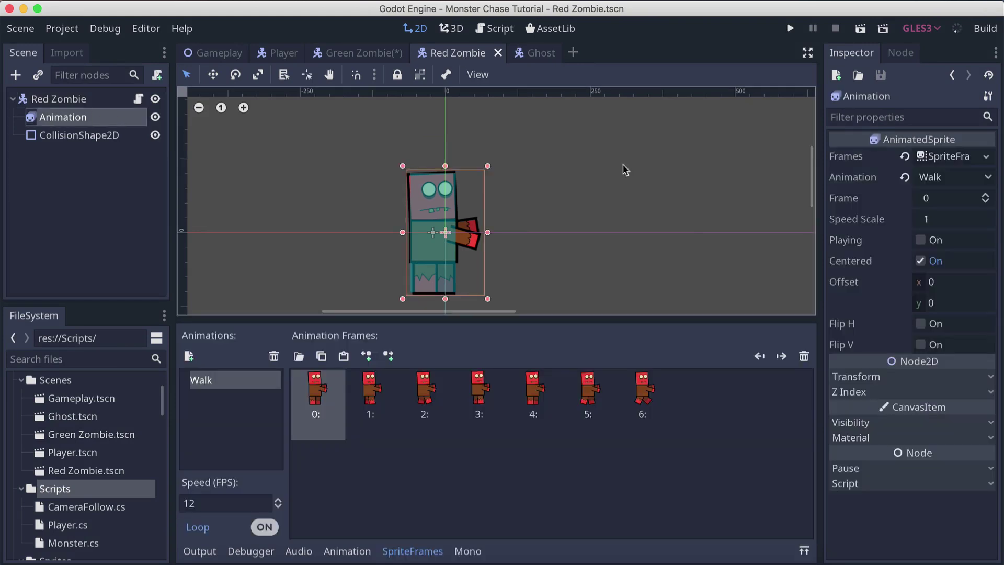
click(920, 240)
Set the Ghost Animation node to Playing, save Ghost.tscn, and return to Gameplay.
click(547, 52)
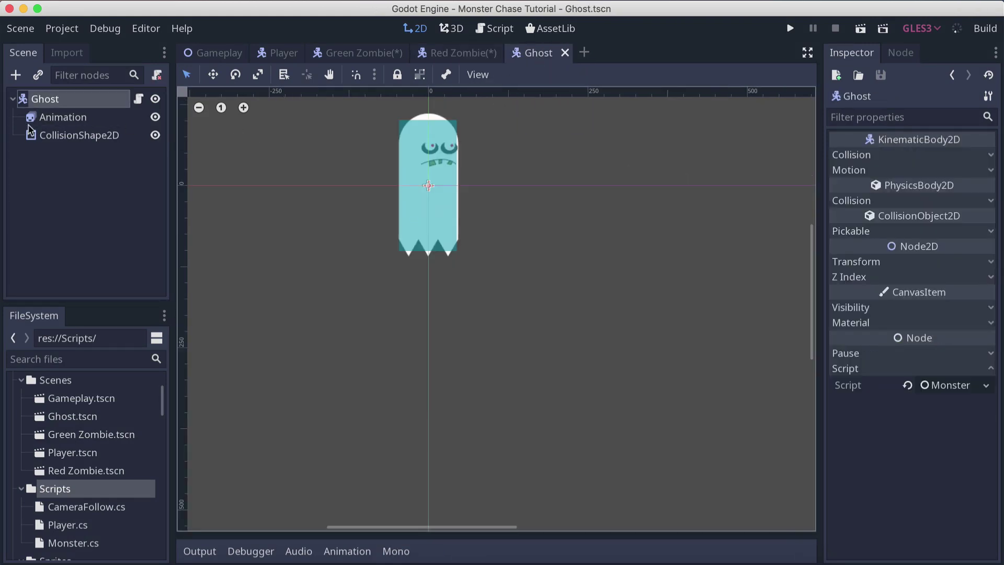
click(60, 117)
click(920, 240)
key(super+s)
click(215, 52)
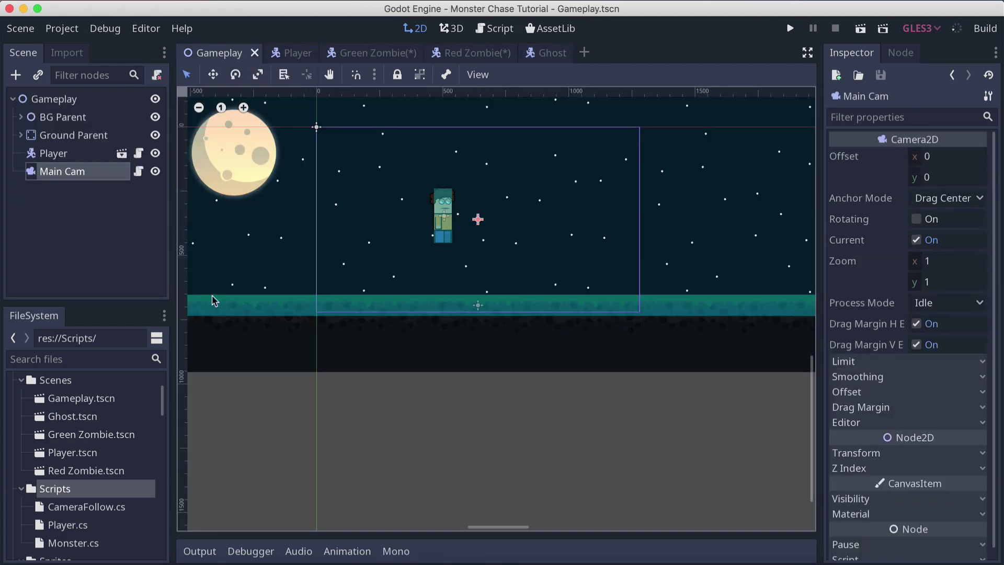
Open Monster.cs in Visual Studio and delete the sample member comments.
click(437, 553)
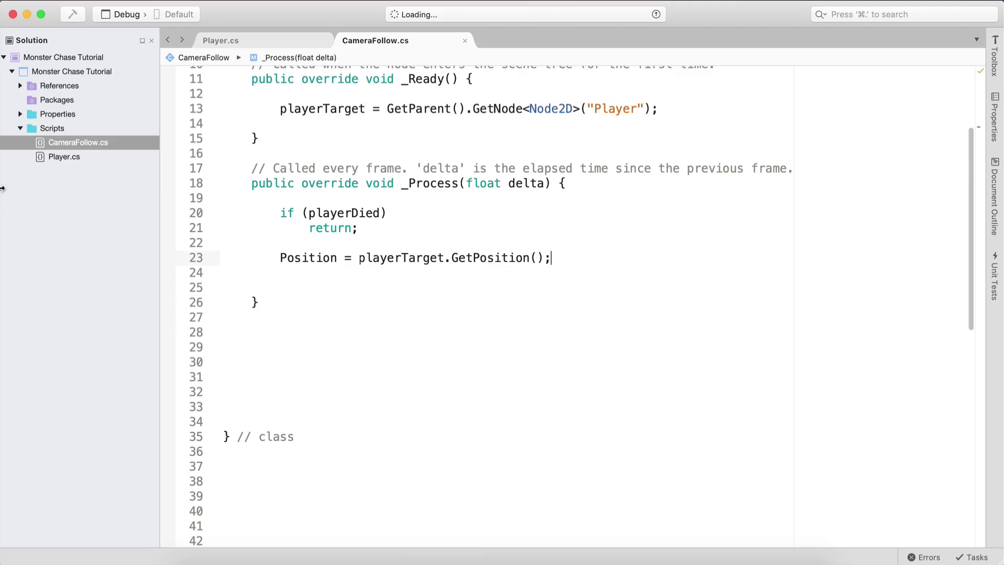
double_click(65, 158)
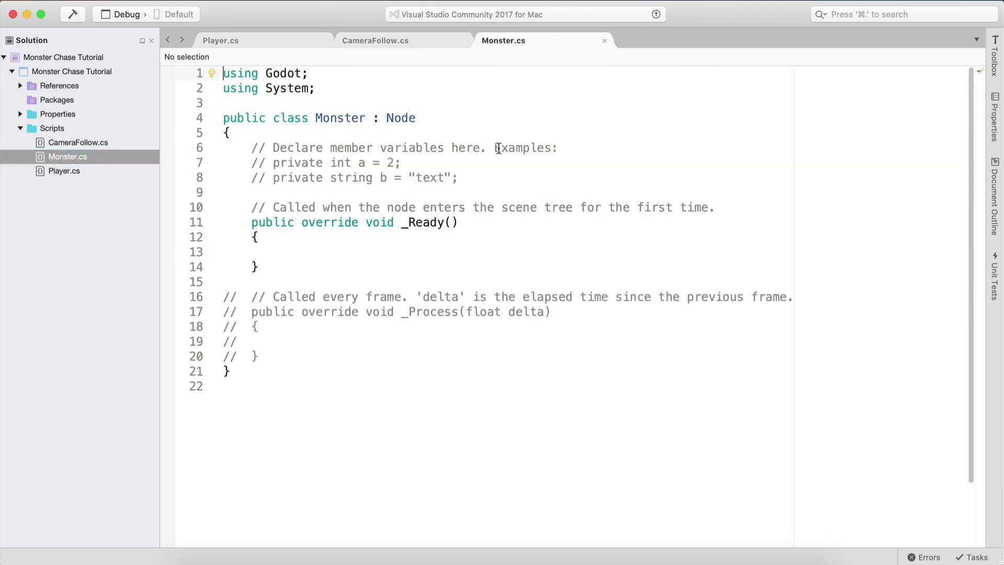
click(524, 168)
key(Down)
key(shift+Home)
key(shift+Up)
key(shift+Up)
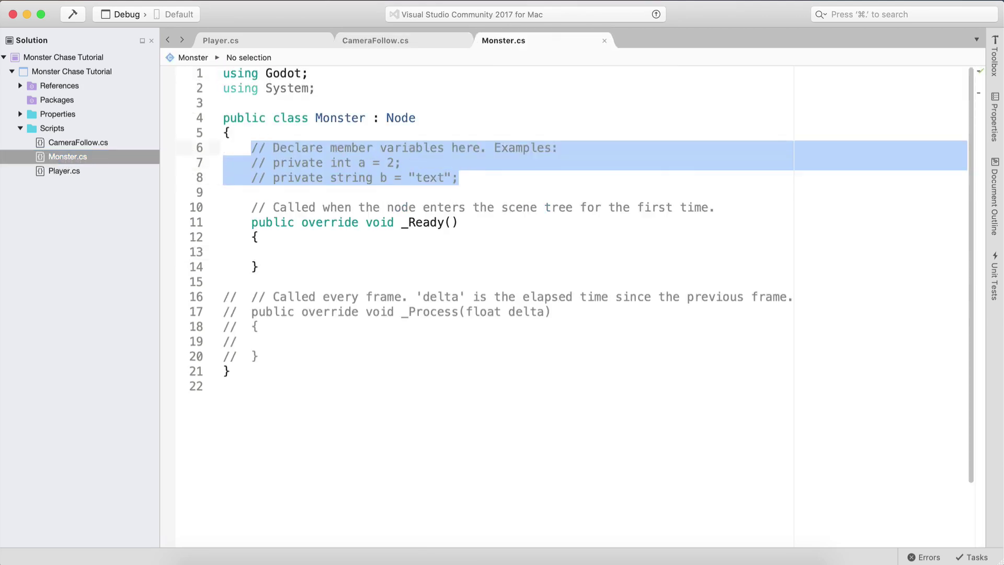
key(BackSpace)
Change Monster's base class from Node to KinematicBody2D, with the brace on the class line.
key(Up)
key(BackSpace)
key(Left)
key(alt+shift+Left)
key(BackSpace)
text(kinema)
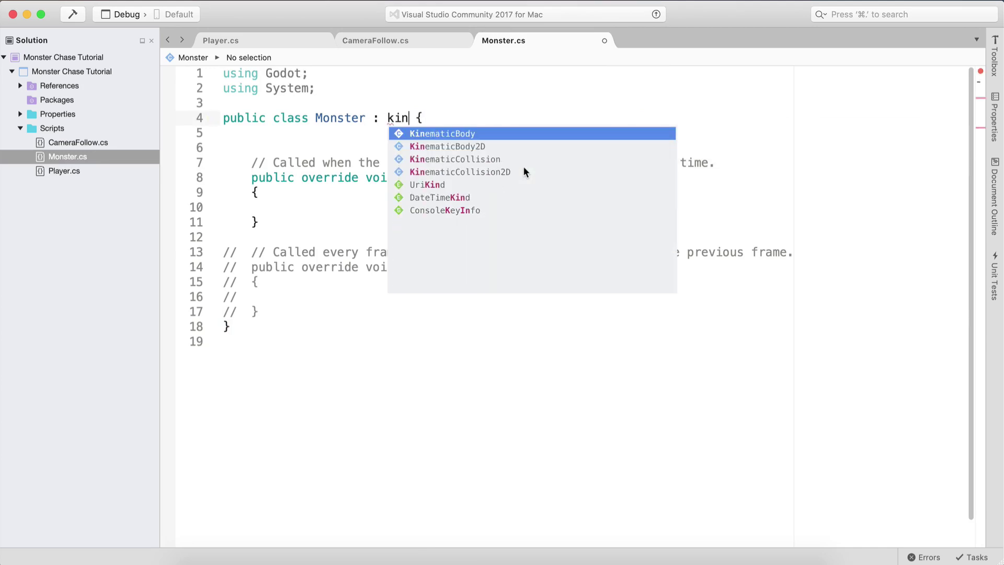
key(Return)
Label the class's closing brace with a '// class' comment and add trailing blank lines.
click(326, 310)
key(Return)
key(Return)
key(Return)
key(Return)
key(Down)
text(// class)
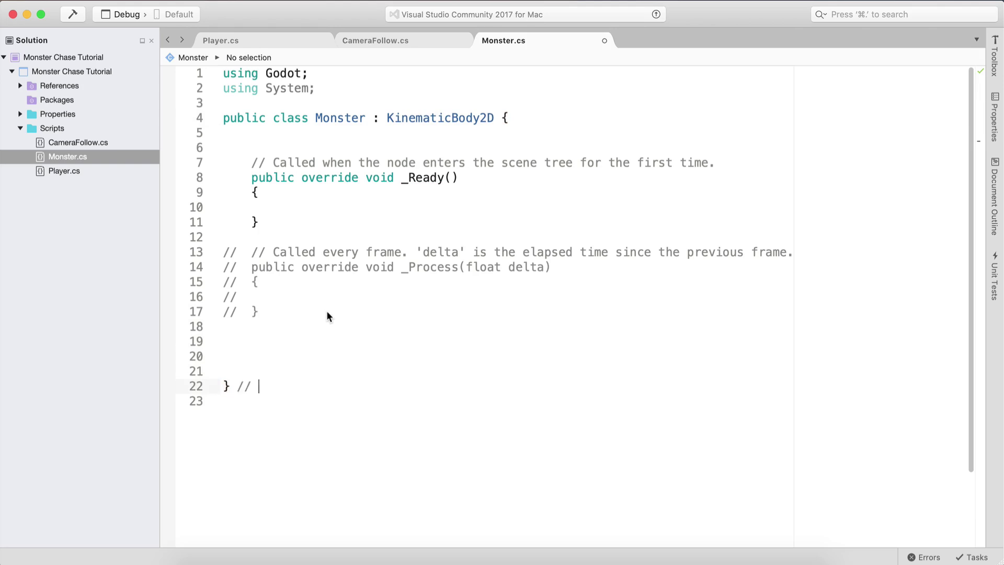
key(Return)
key(Return)
key(Return)
key(Return)
key(Return)
key(Return)
key(Return)
key(Return)
key(Return)
key(Return)
key(Return)
key(Return)
key(Return)
key(Return)
key(Return)
key(Return)
key(Return)
key(Return)
key(Return)
key(Return)
key(Return)
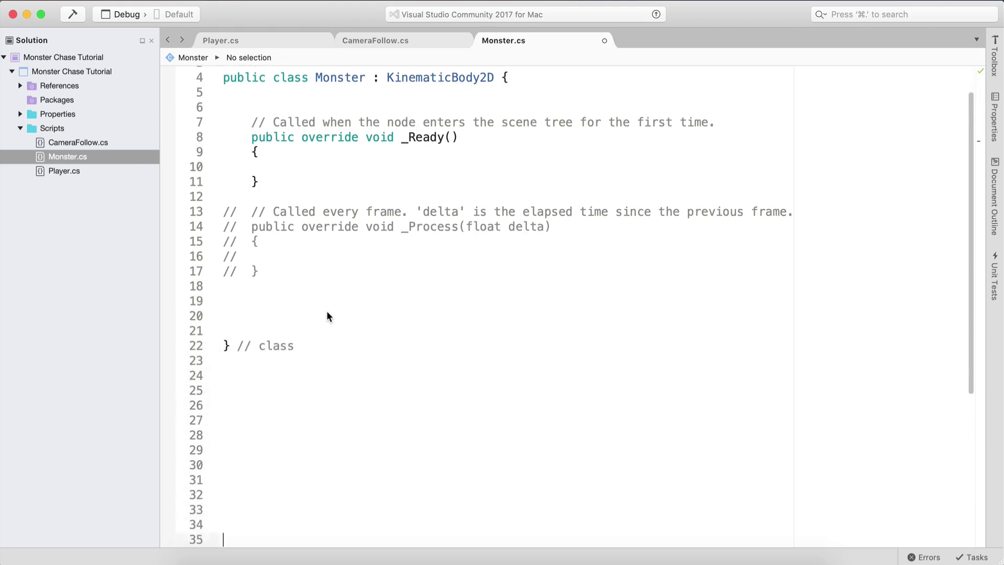
key(Return)
key(Return)
key(Return)
key(Return)
scroll(328, 314, up, 5)
Uncomment and indent the _Process method, then save Monster.cs.
click(327, 314)
key(shift+Up)
key(shift+Home)
key(shift+Up)
key(shift+Up)
key(shift+Up)
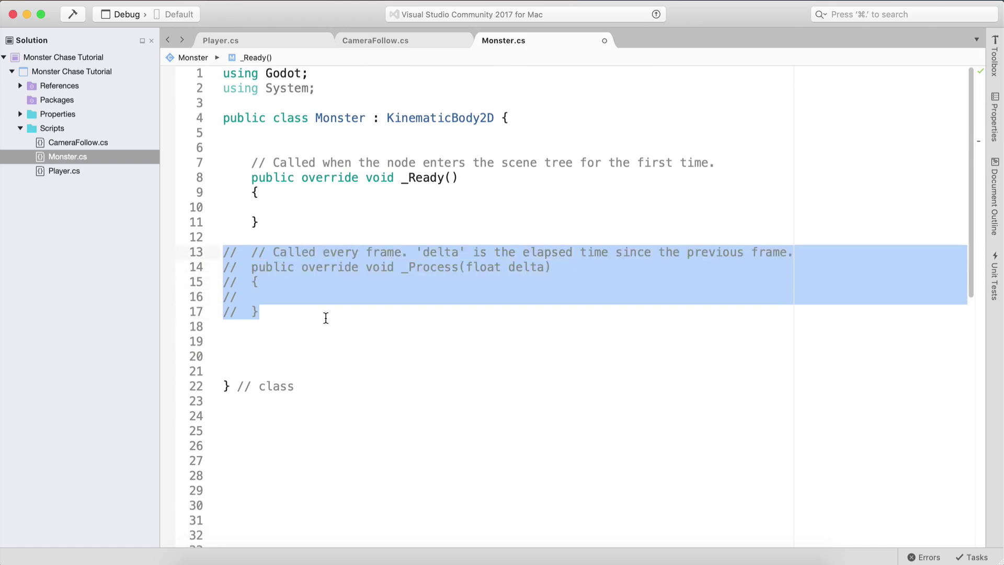
key(super+slash)
key(Tab)
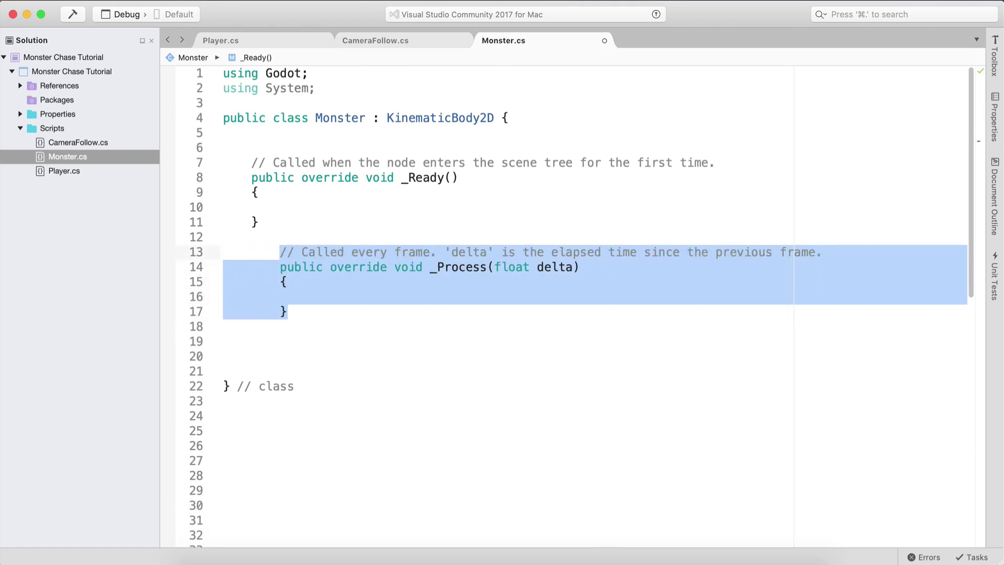
key(super+s)
click(367, 286)
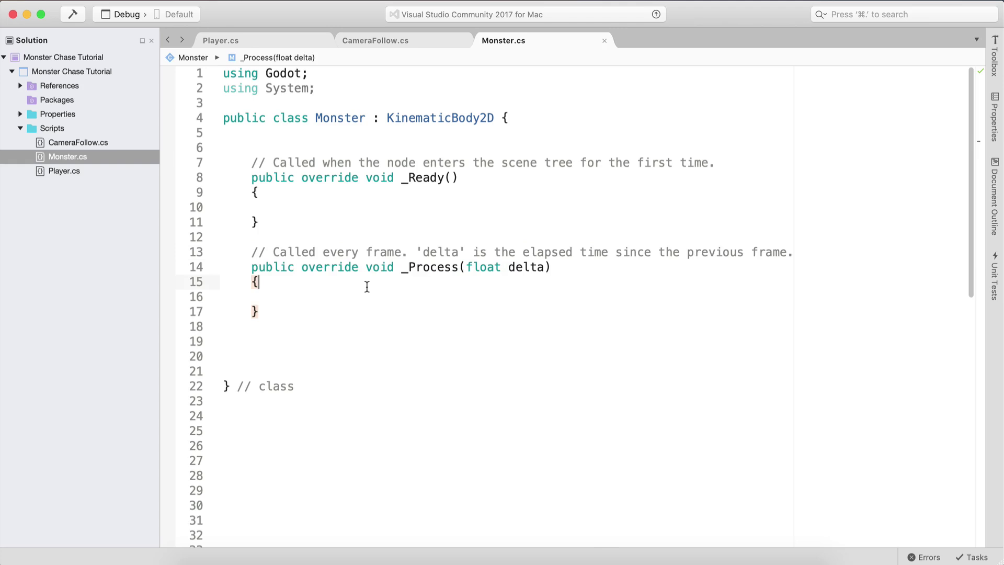
Declare private float fields moveSpeed = 600f and gravity = 20f.
click(422, 130)
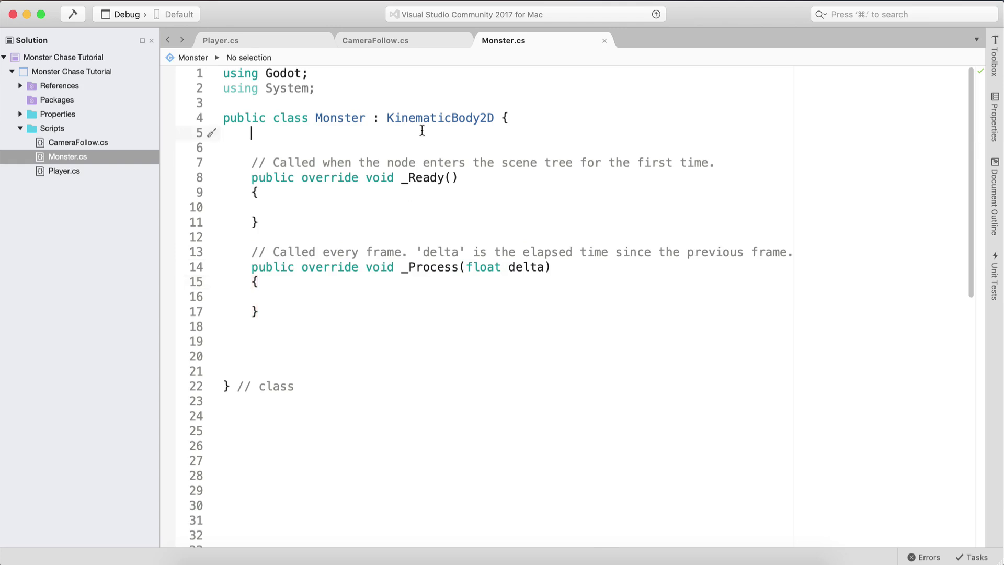
key(Return)
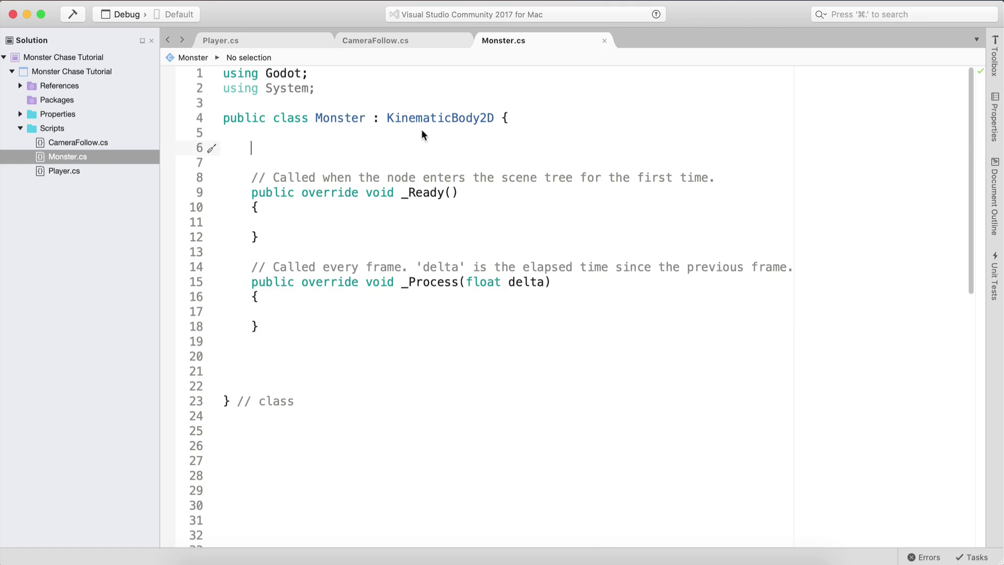
text(private float moveS)
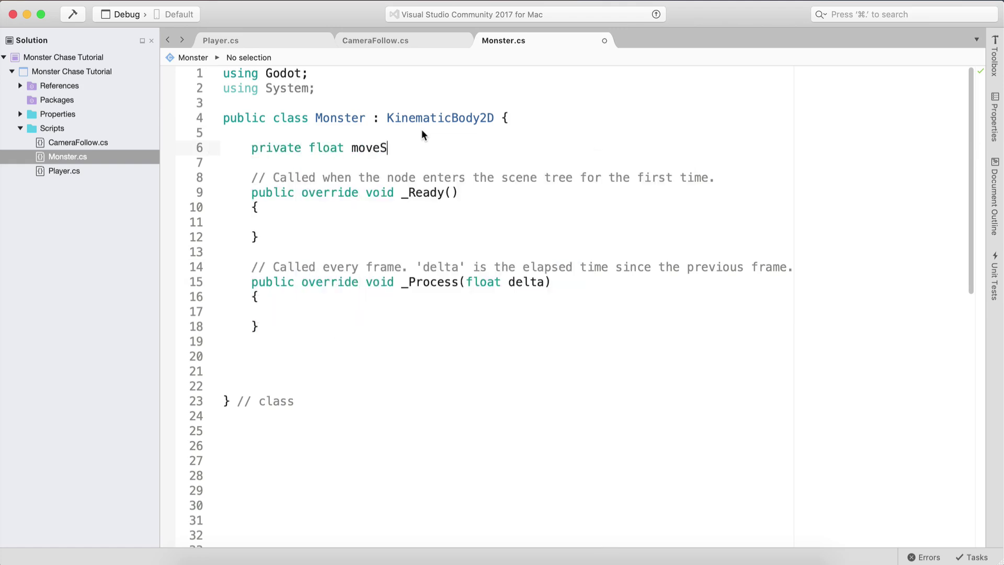
text(peed = 60)
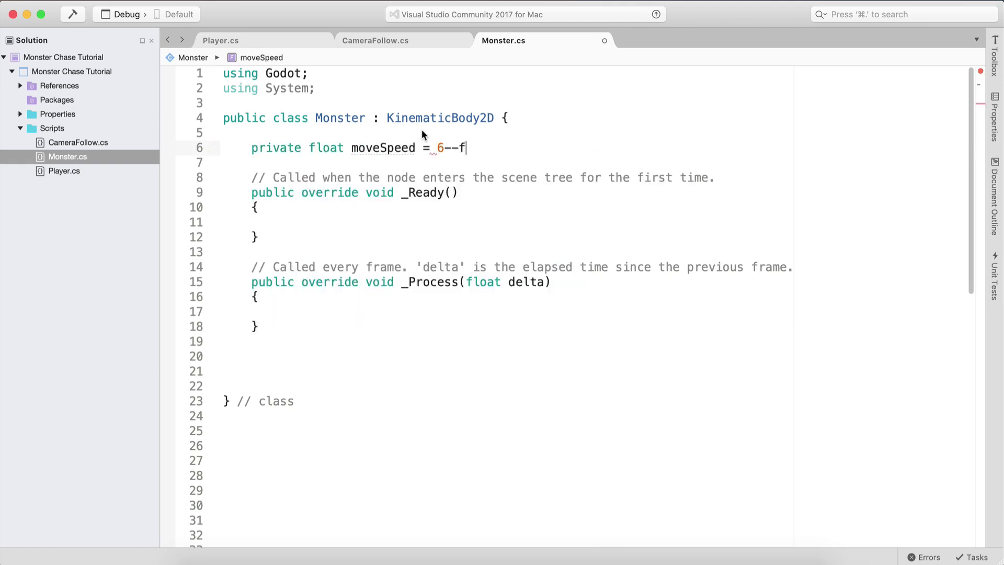
text(0f;)
key(Return)
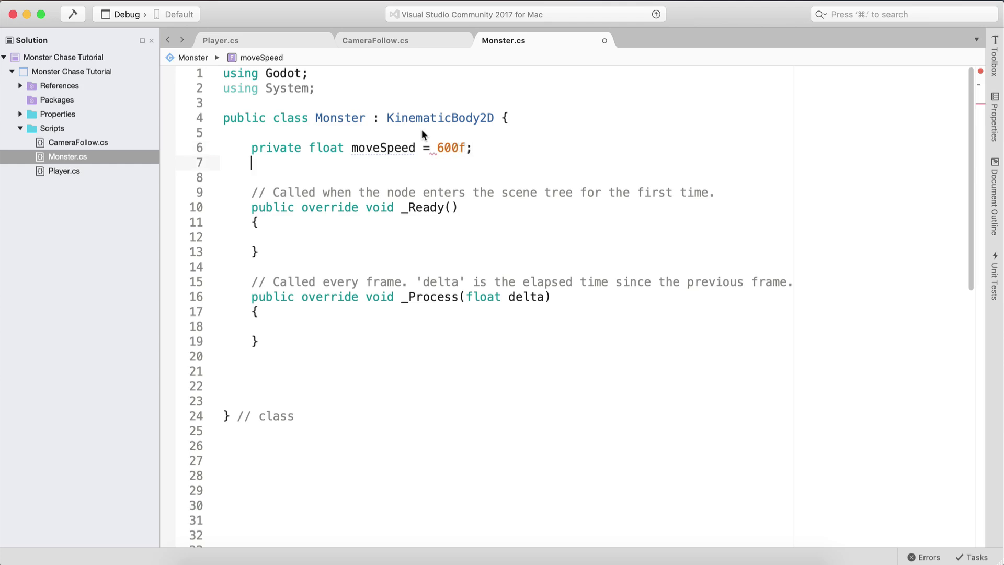
key(Return)
text(private gr)
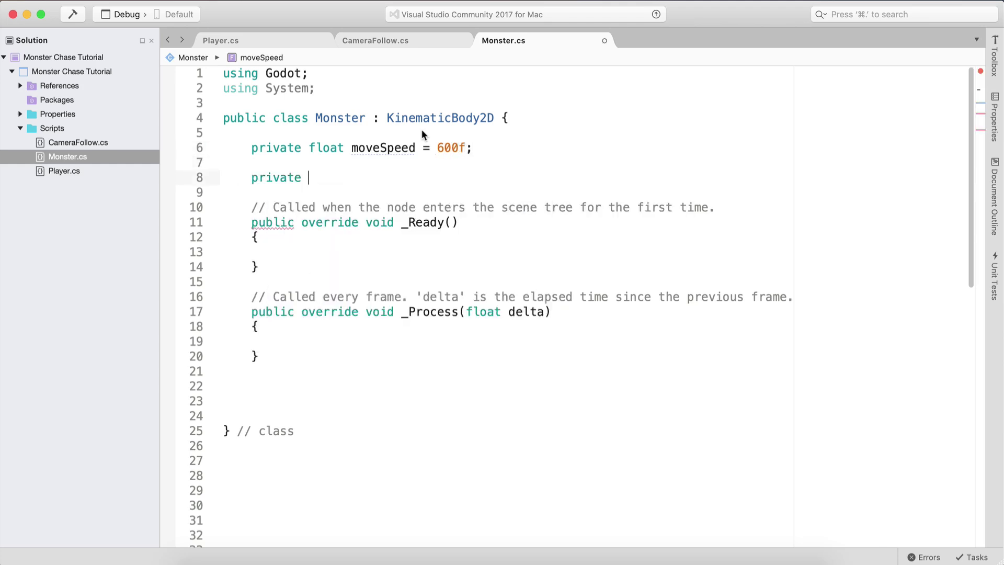
key(BackSpace)
key(BackSpace)
text(float gravity =)
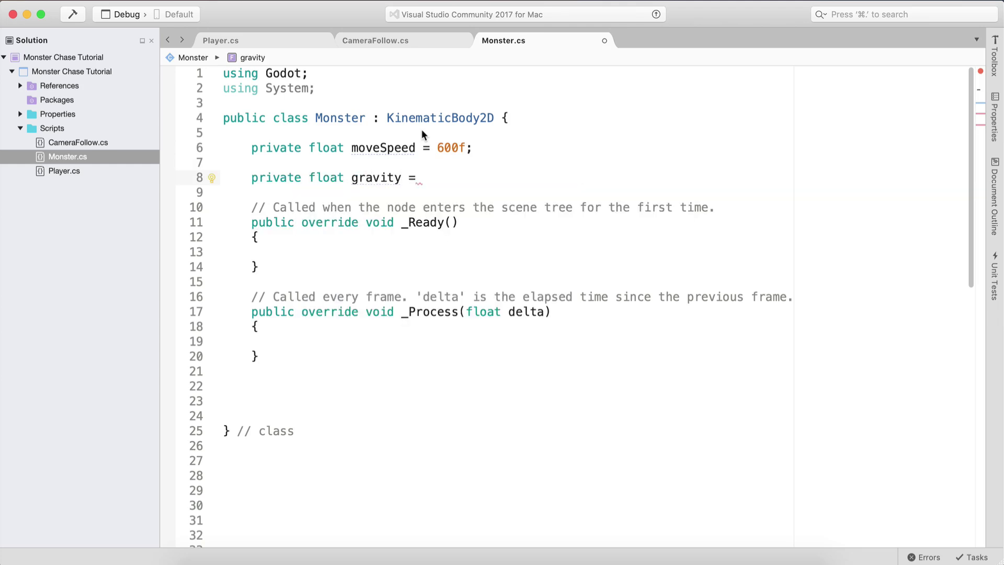
text( 20f;)
key(Return)
key(Return)
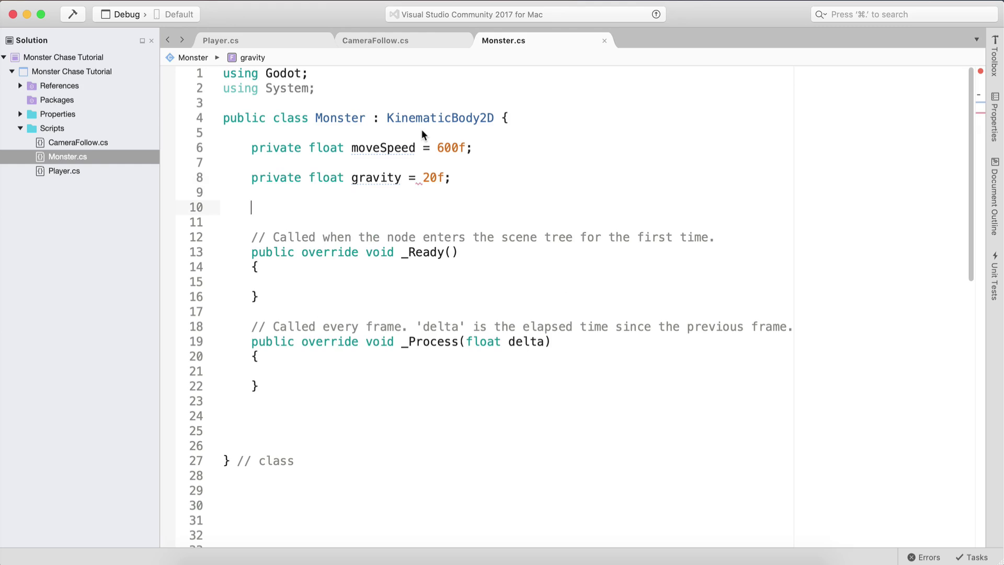
Add a private Vector2 movement field.
text(private Vec)
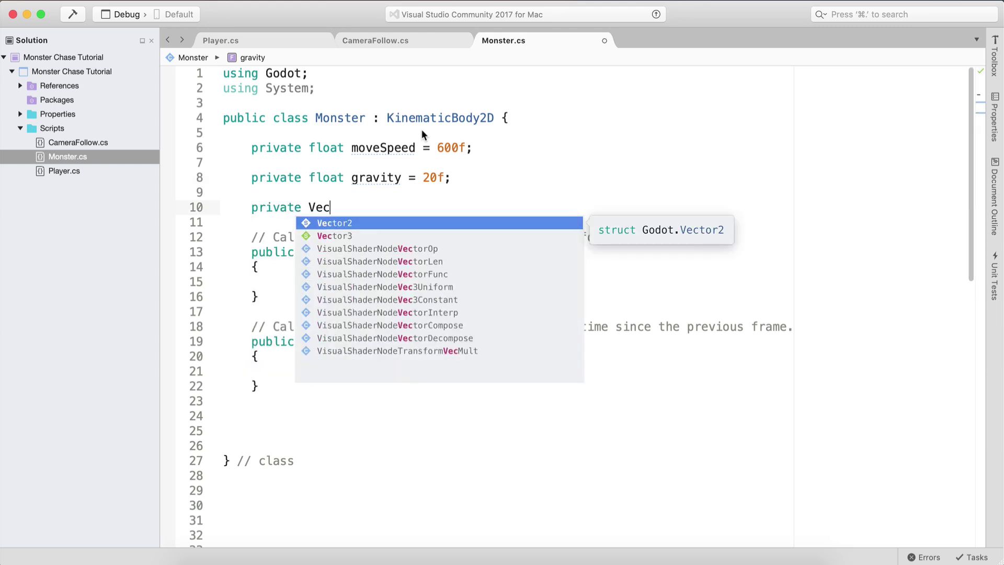
key(Tab)
text(movementl)
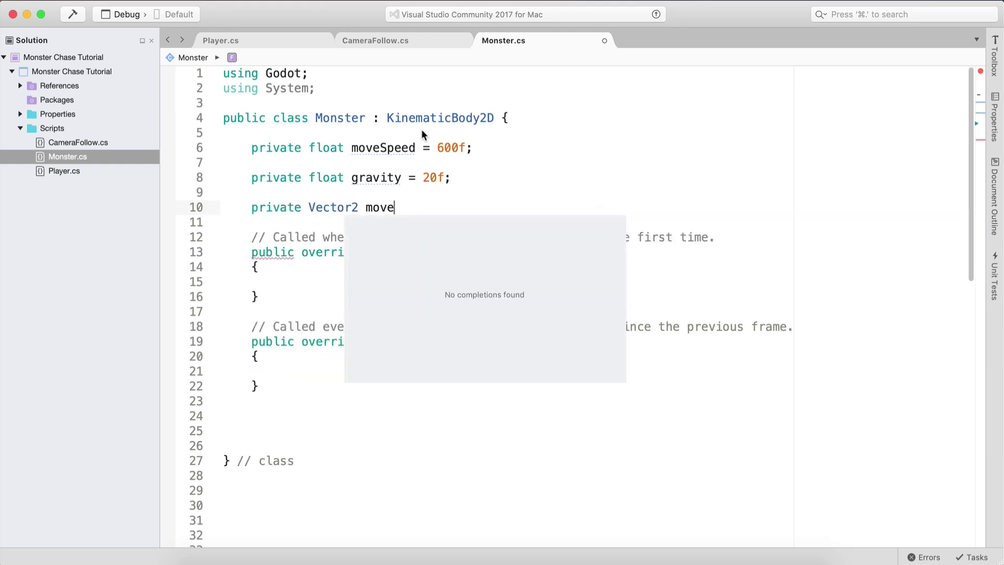
key(BackSpace)
text(;)
key(Return)
key(Return)
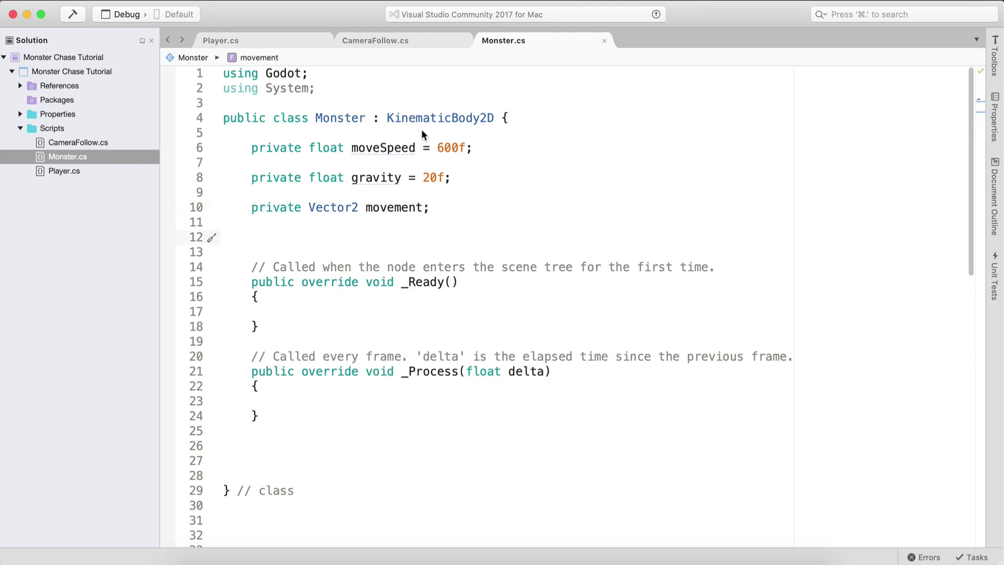
Add public bool moveLeft and isGhost fields and save.
text(private)
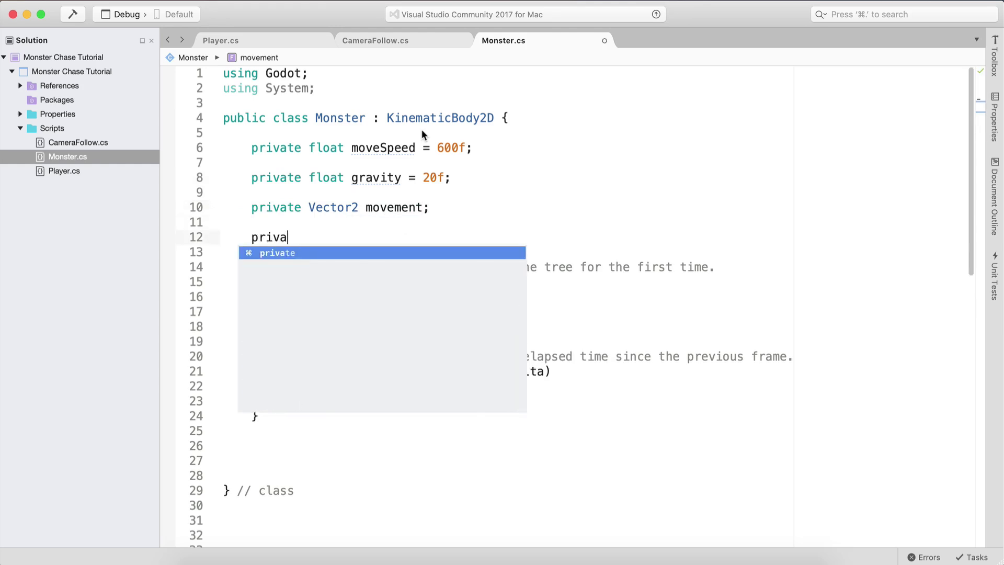
key(BackSpace)
key(BackSpace)
key(BackSpace)
key(BackSpace)
key(BackSpace)
key(BackSpace)
key(BackSpace)
key(BackSpace)
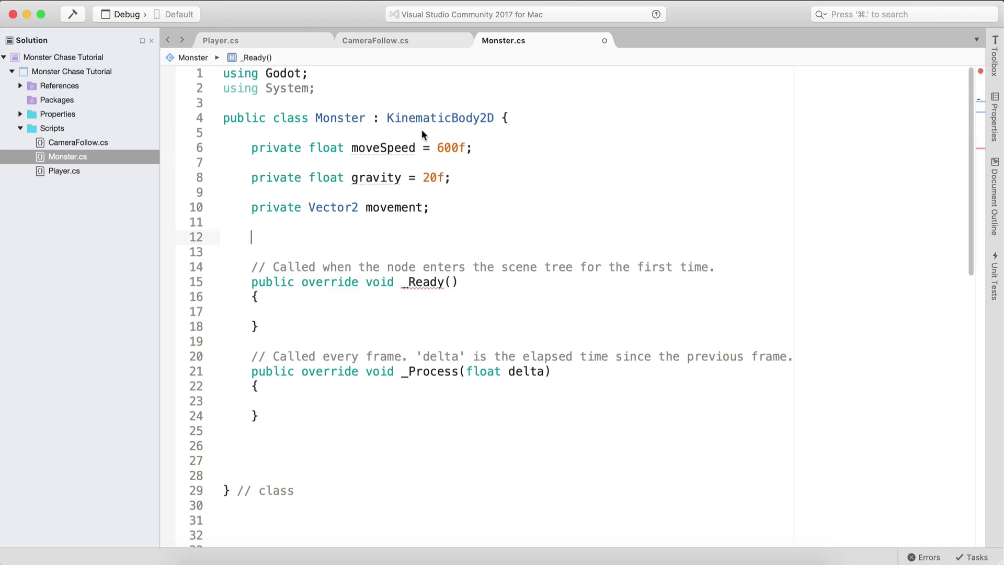
text(pu)
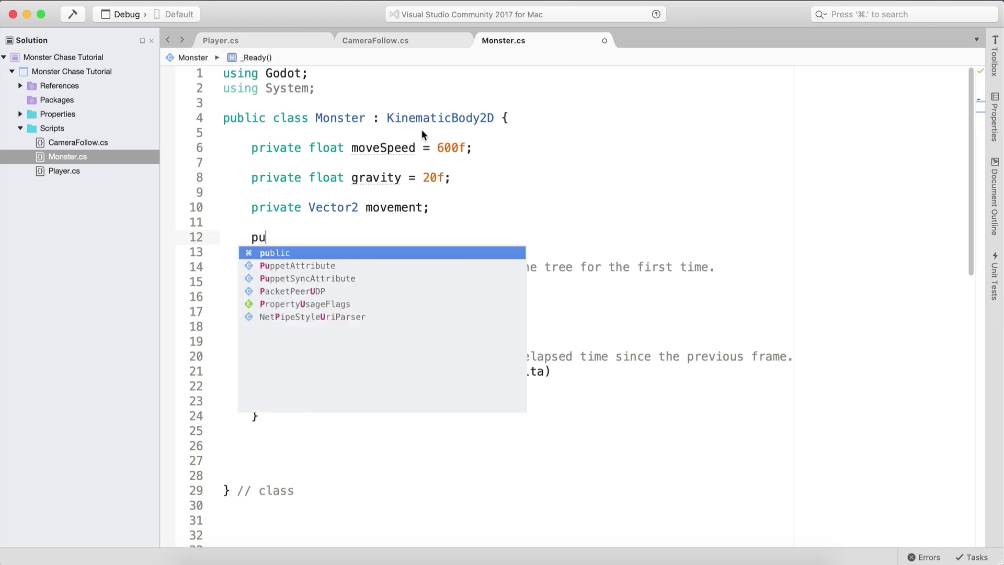
text(blic bool moveLeft;)
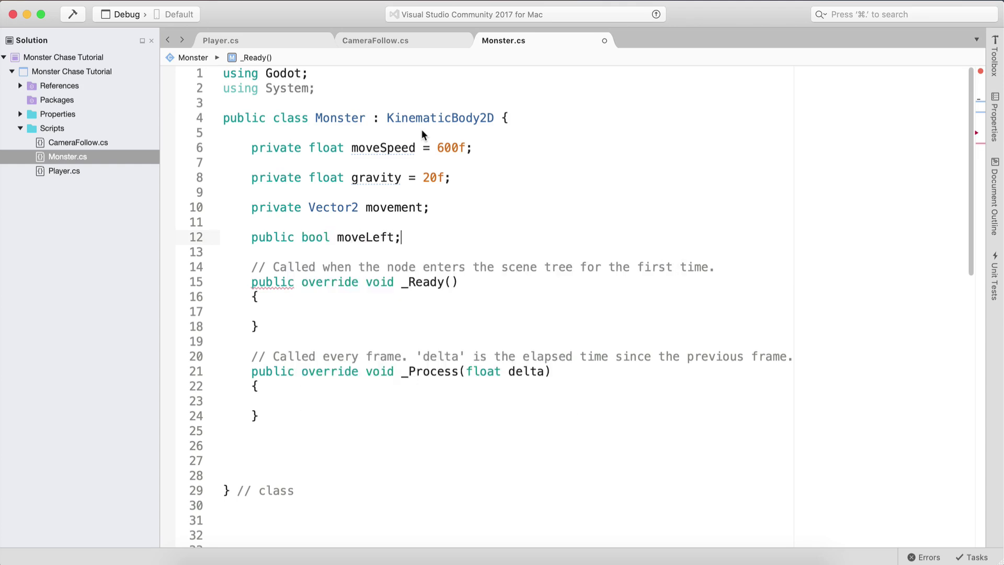
key(Return)
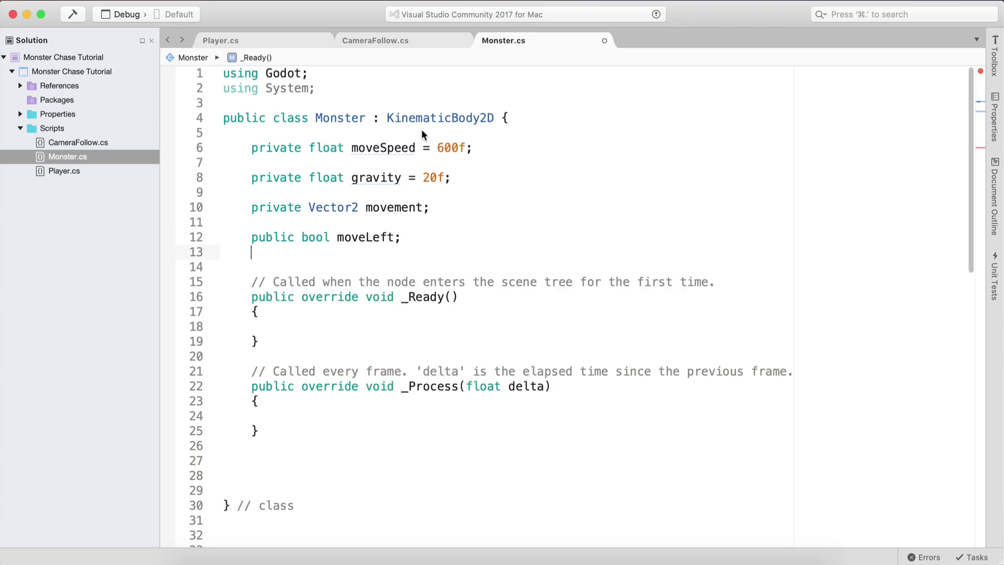
key(Return)
text(p)
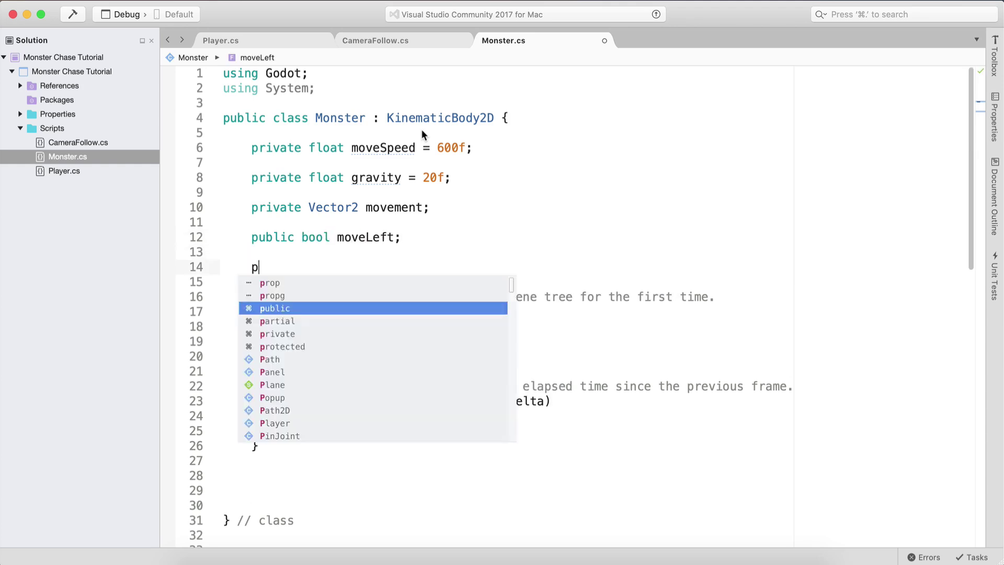
text(ublic bool isGh)
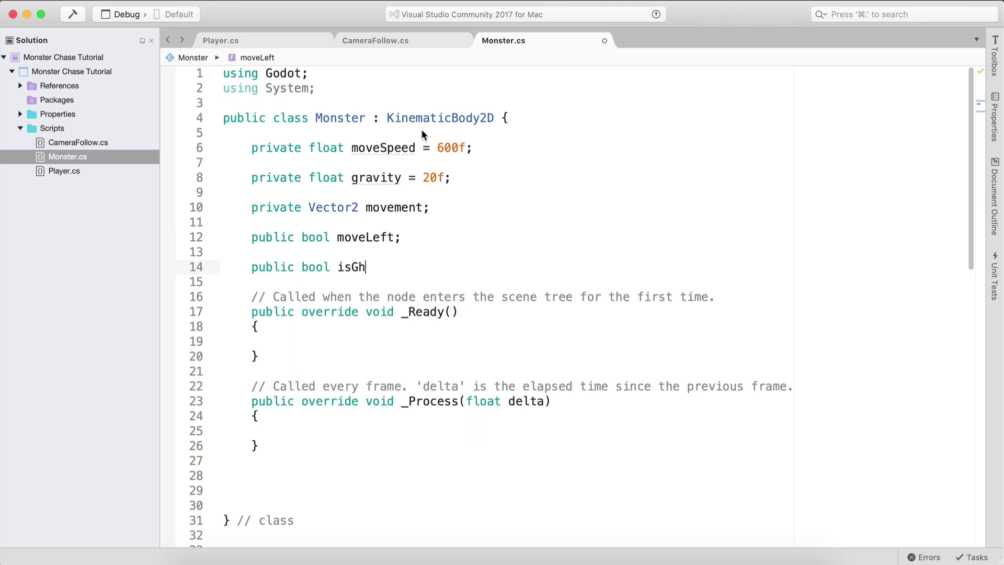
text(ost;)
key(super+s)
Add the private float min_X patrol-bound field and save Monster.cs.
key(Return)
key(Return)
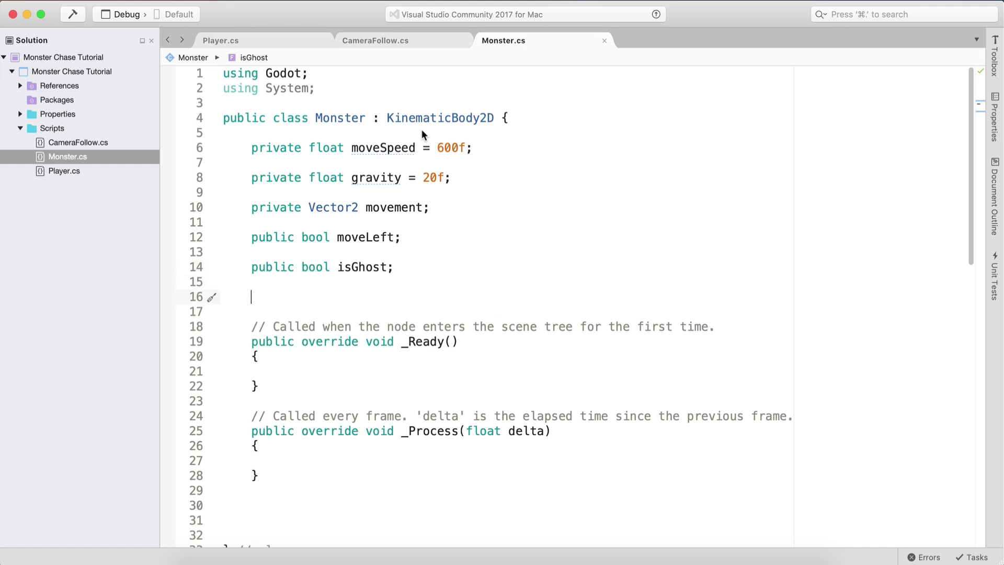
text(private fl)
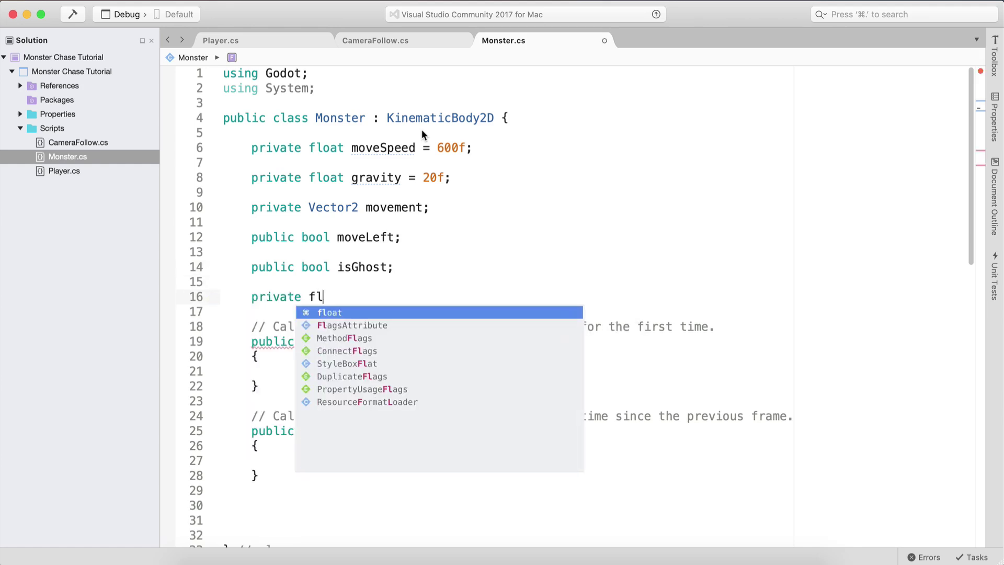
text(oat min_X, max_X;)
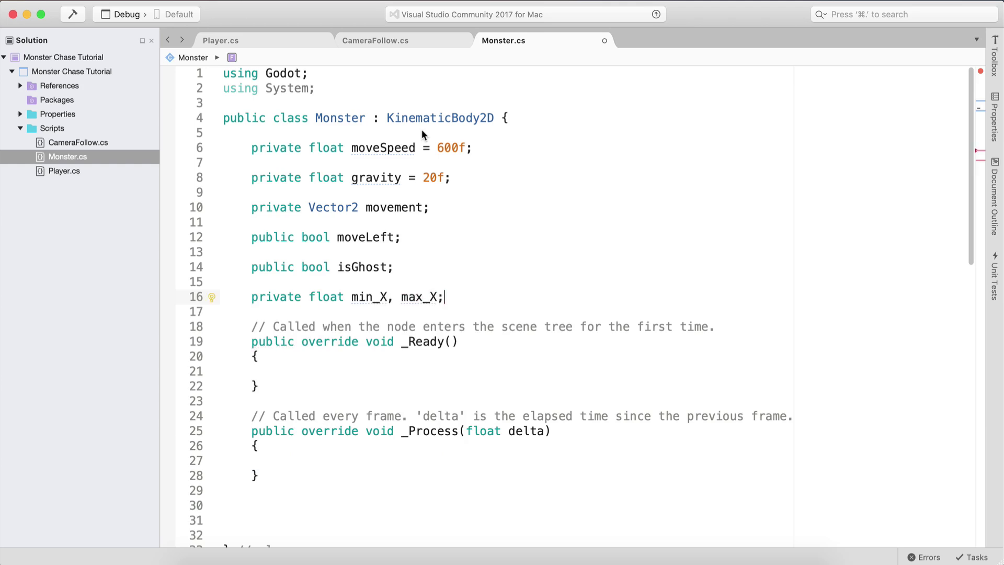
key(super+s)
Back in Godot, instance the Ghost scene into the Gameplay scene.
click(398, 553)
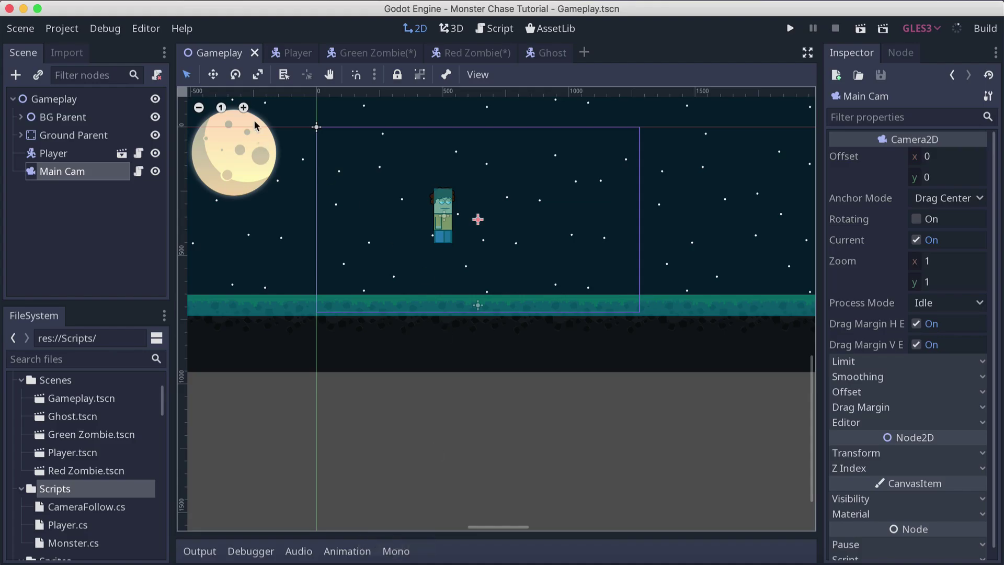
click(16, 75)
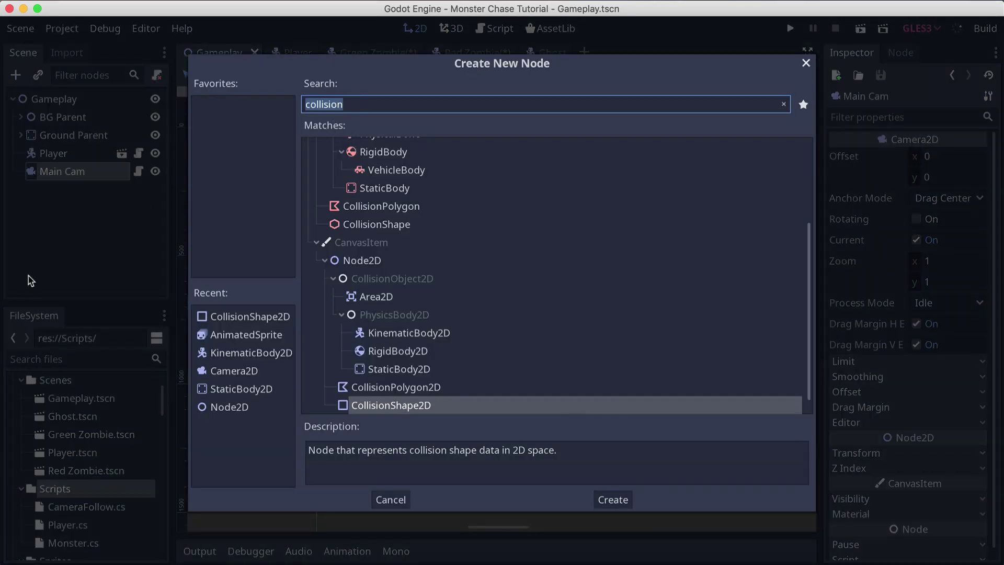
click(392, 498)
click(37, 74)
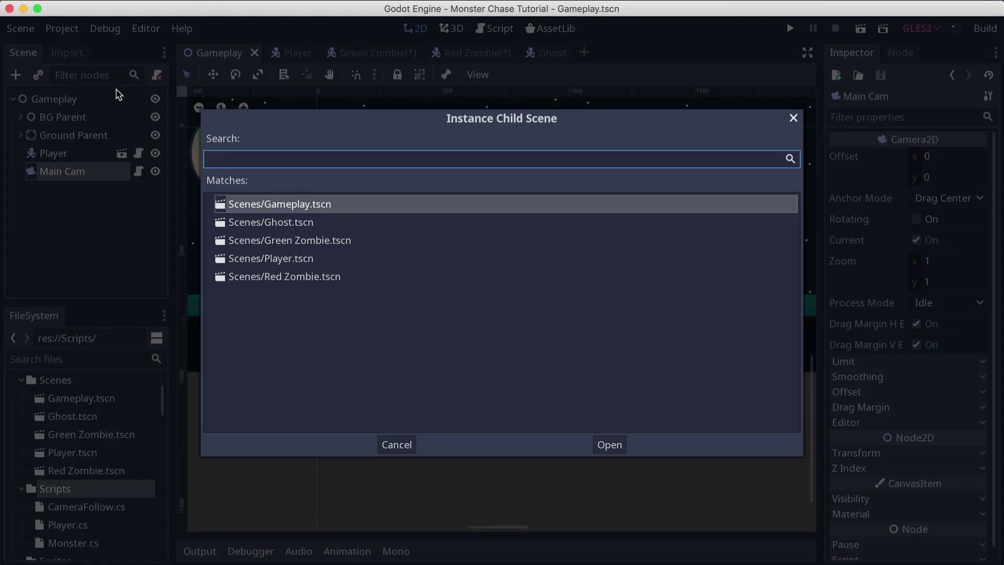
click(267, 228)
double_click(290, 222)
Move the Ghost to the left edge of the ground.
scroll(368, 224, down, 4)
middle_drag(372, 240, 684, 233)
drag(683, 233, 220, 246)
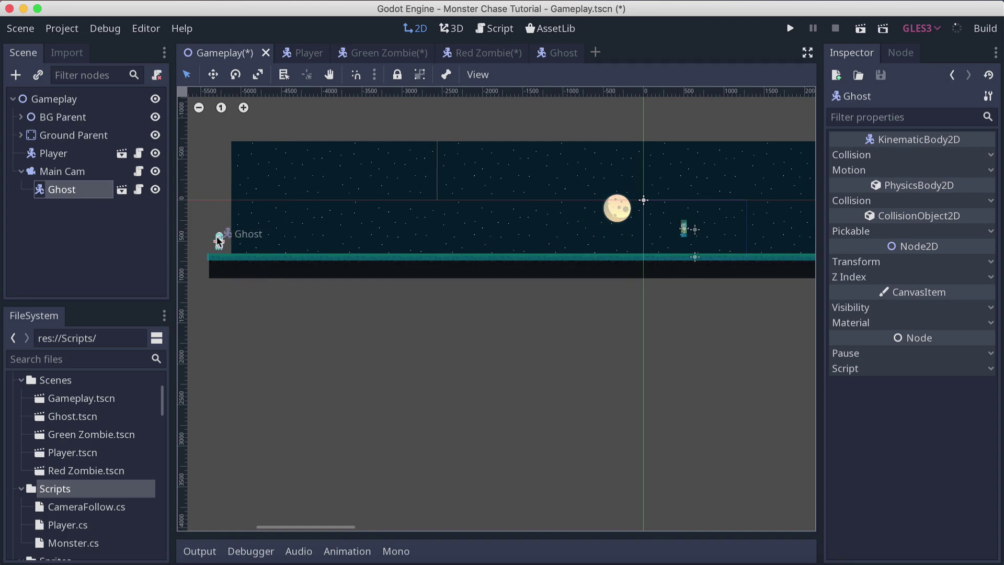
scroll(222, 251, up, 5)
middle_drag(252, 323, 332, 235)
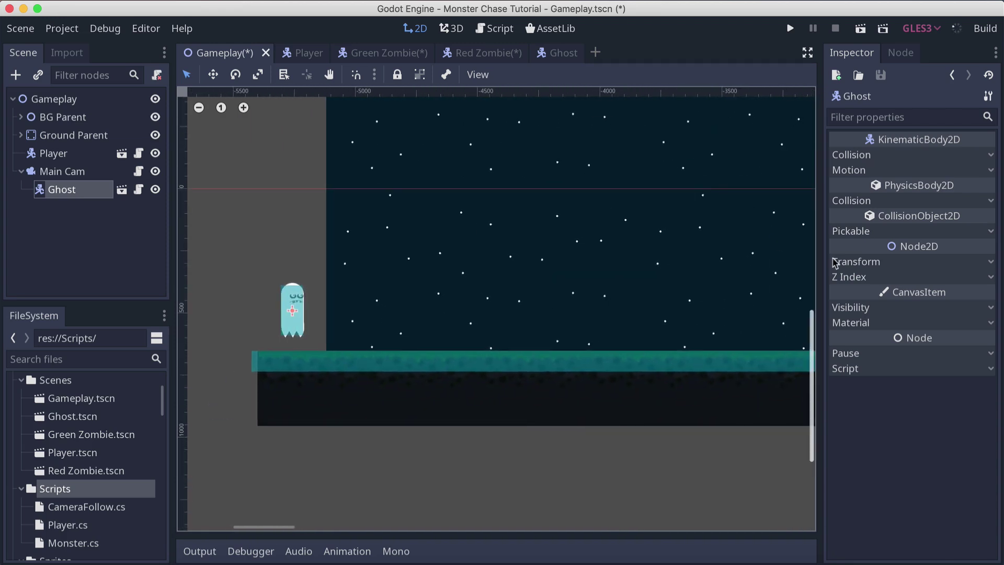
Set the Ghost's Transform position x to -5900.
click(863, 261)
click(970, 287)
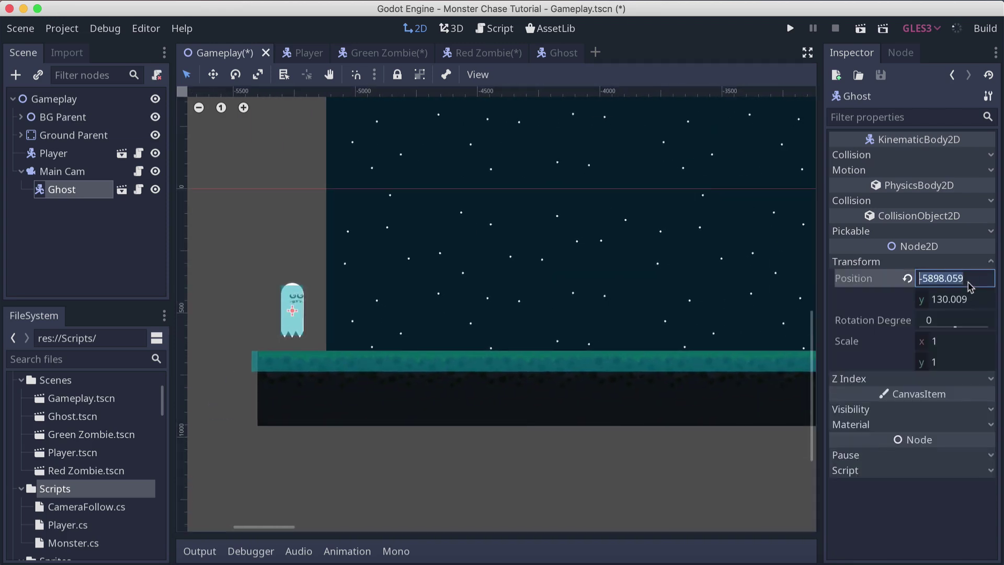
click(970, 286)
key(BackSpace)
key(BackSpace)
key(BackSpace)
key(BackSpace)
key(BackSpace)
key(BackSpace)
key(BackSpace)
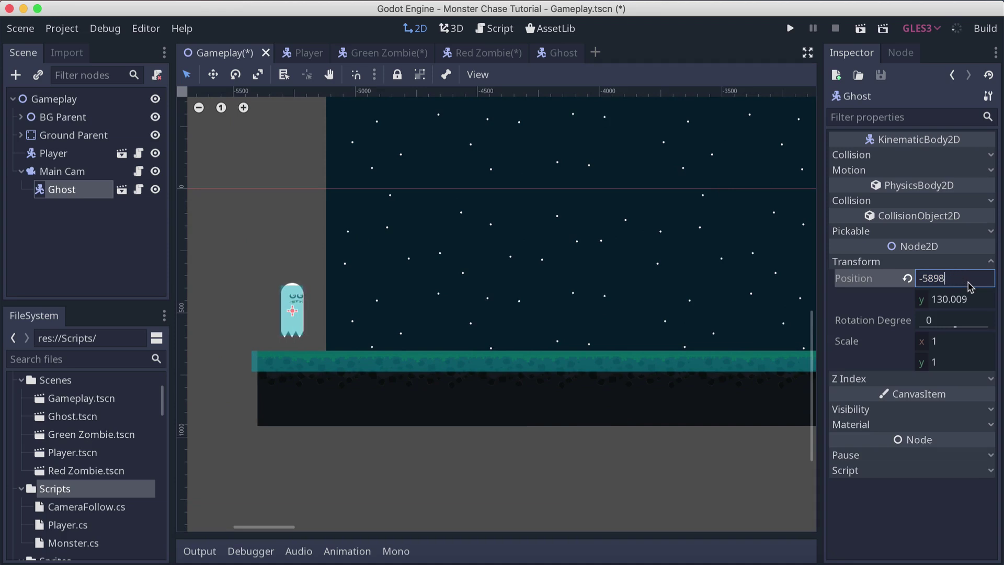
text(900)
key(Return)
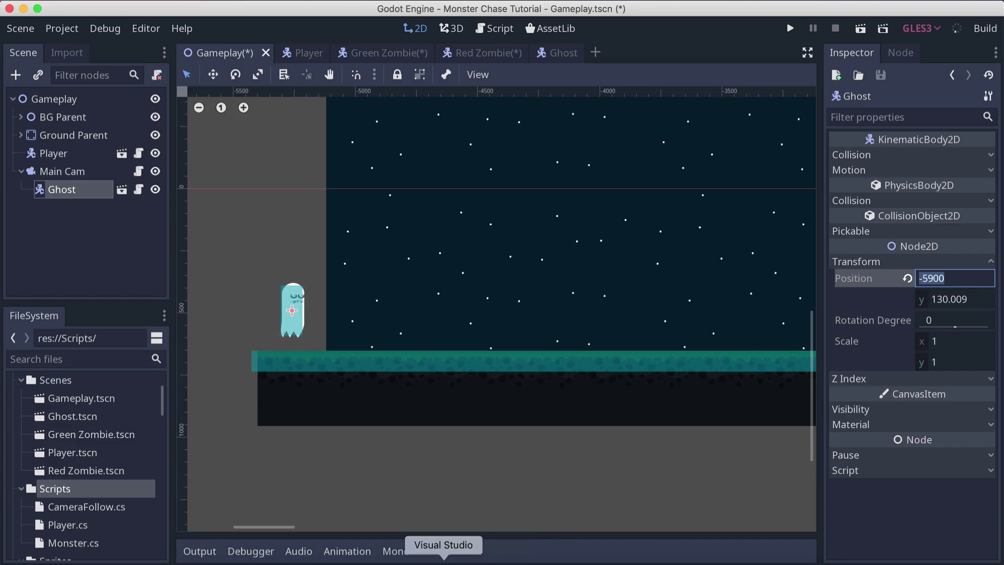
In Monster.cs, initialise min_X to -5900f.
click(443, 562)
click(390, 296)
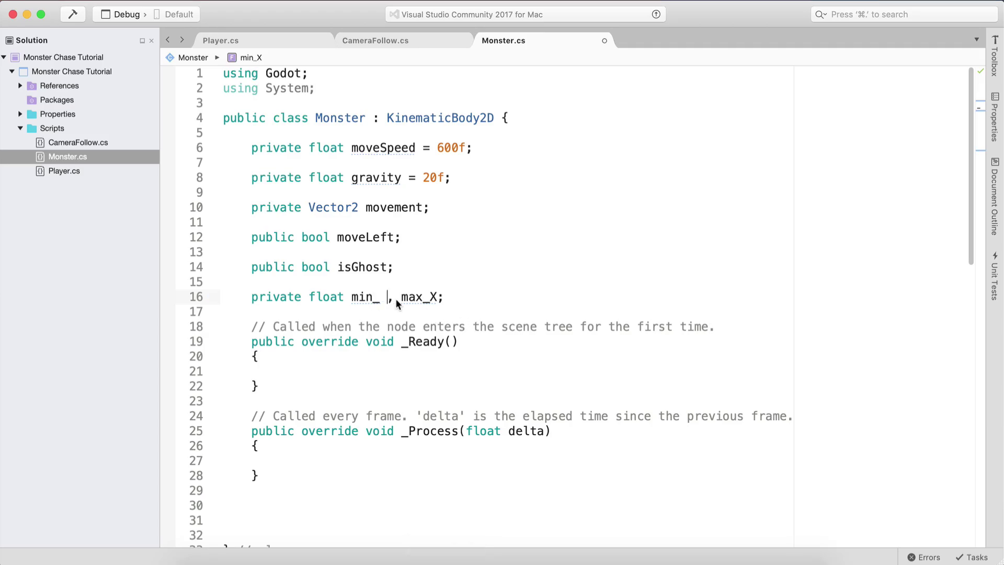
text(= -5900f)
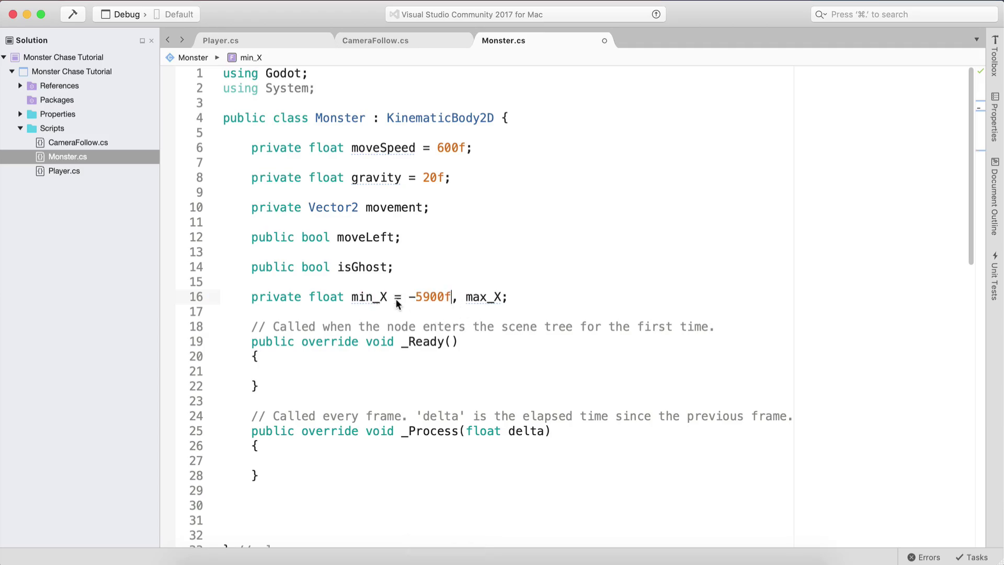